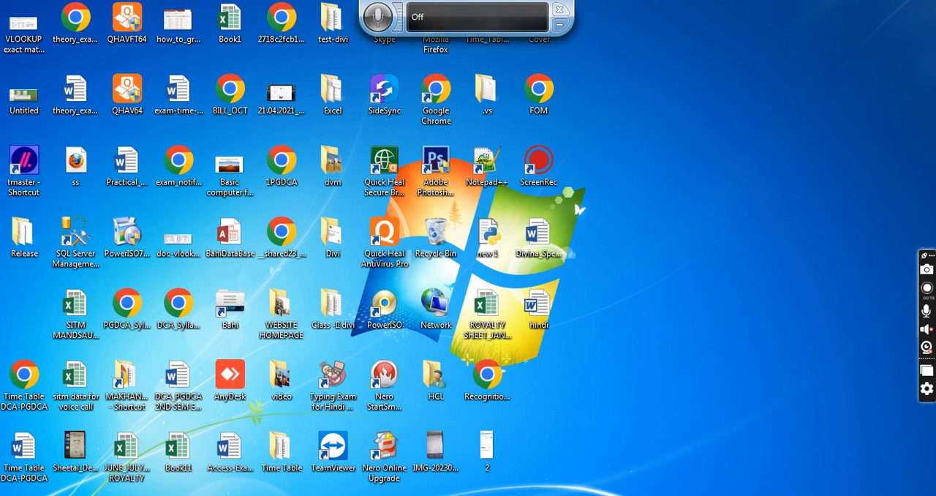
- Launch Access 2013 from the Microsoft Office 2013 programs and dismiss the antivirus and activation pop-ups
{"action": "key", "text": "super"}
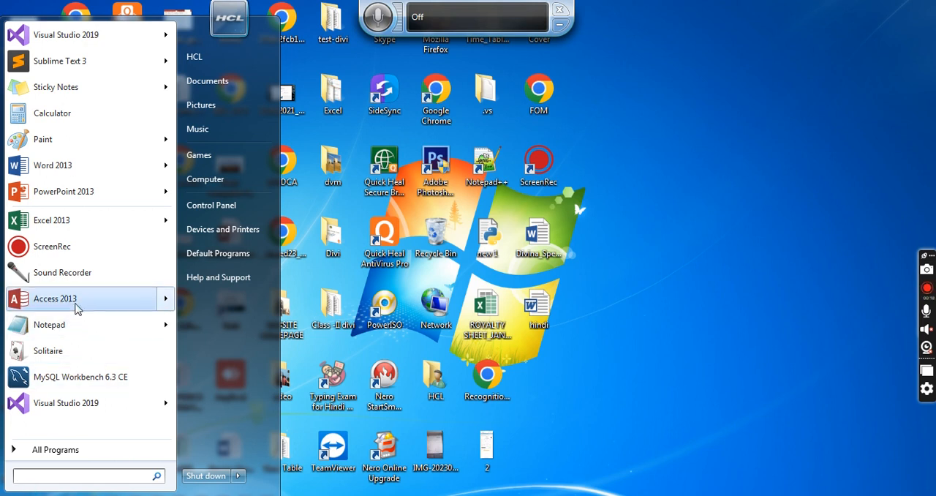
{"action": "mouse_move", "coordinate": [88, 307]}
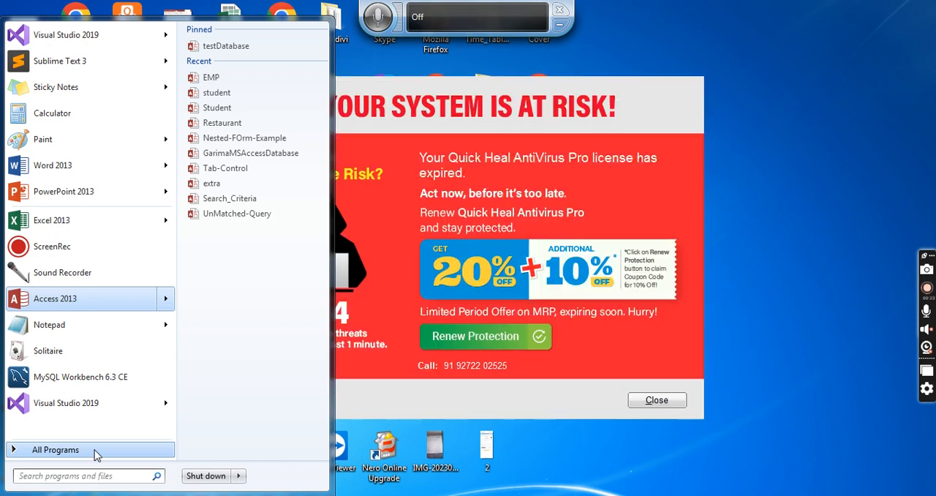
{"action": "left_click", "coordinate": [95, 449]}
{"action": "scroll", "coordinate": [94, 409], "scroll_direction": "down", "scroll_amount": 4}
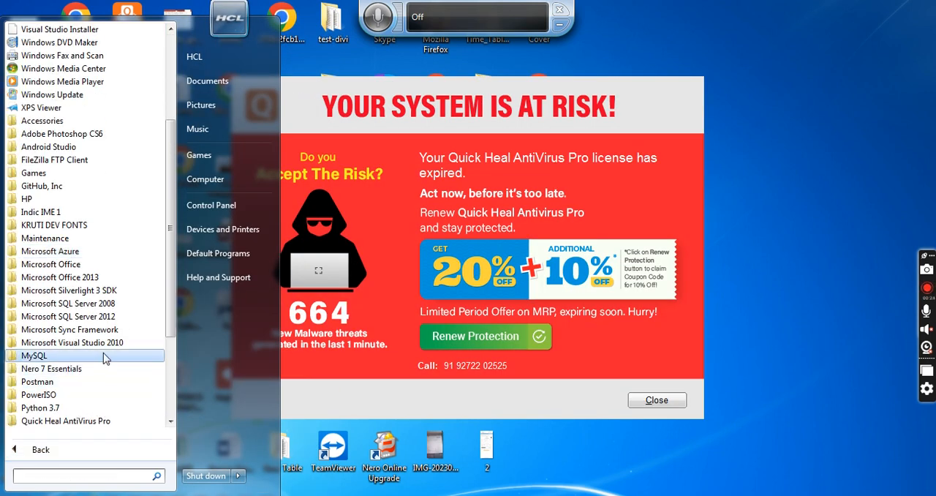
{"action": "left_click", "coordinate": [102, 277]}
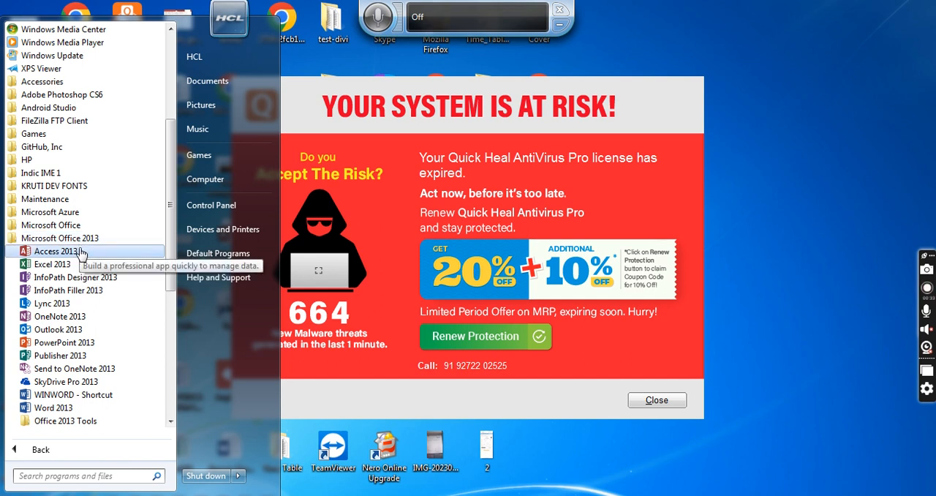
{"action": "left_click", "coordinate": [56, 251]}
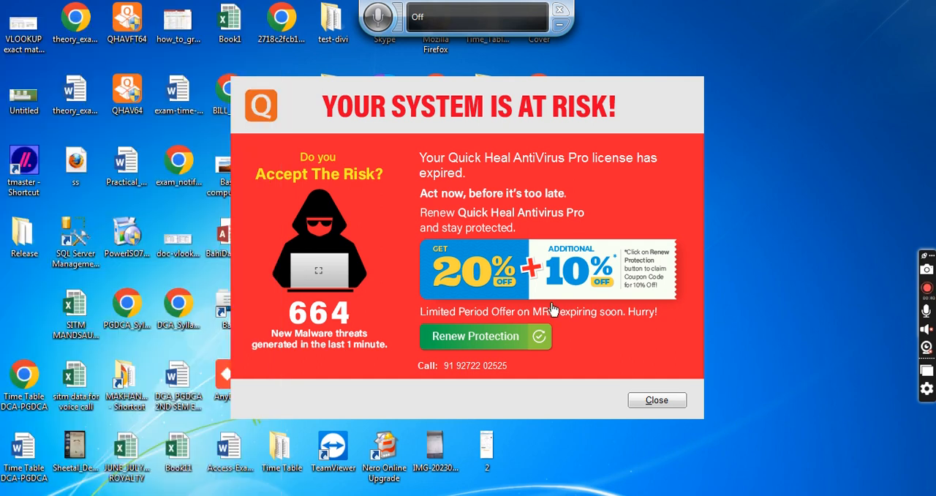
{"action": "left_click", "coordinate": [668, 404]}
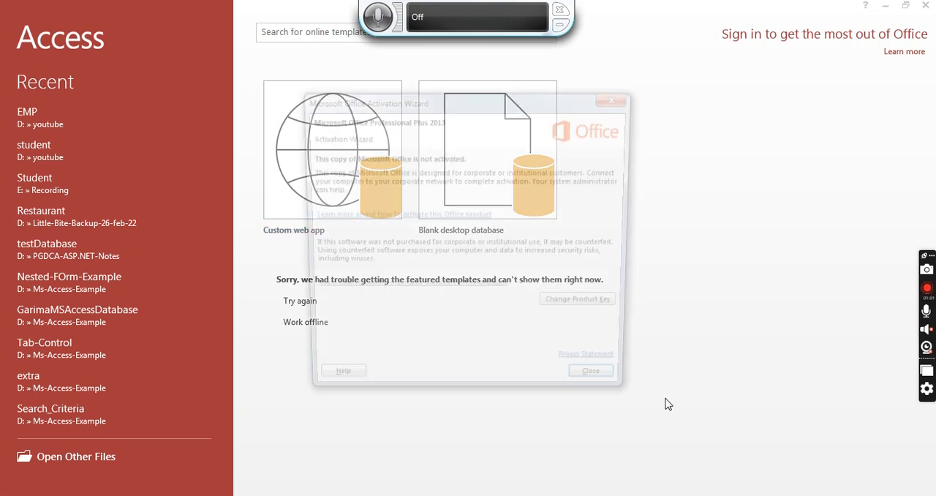
{"action": "left_click", "coordinate": [628, 394]}
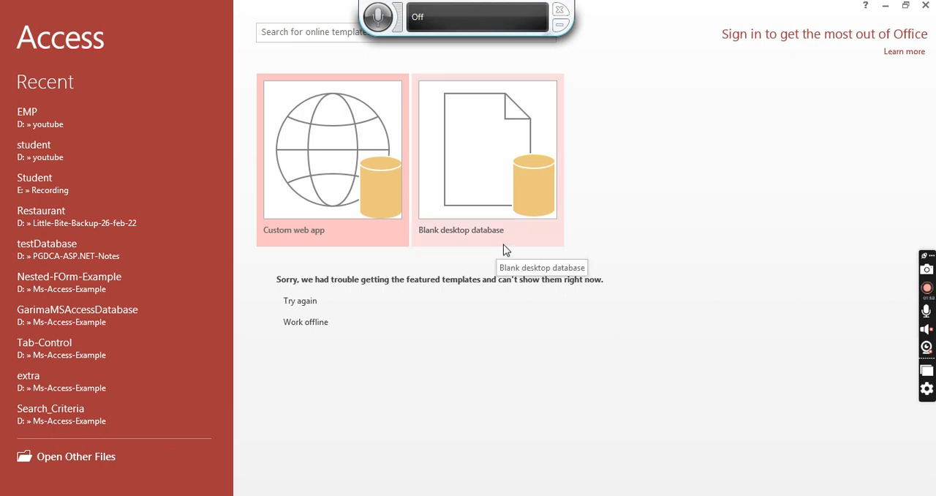
- Start a blank desktop database and browse to the youtube folder on drive D for its location
{"action": "left_click", "coordinate": [487, 194]}
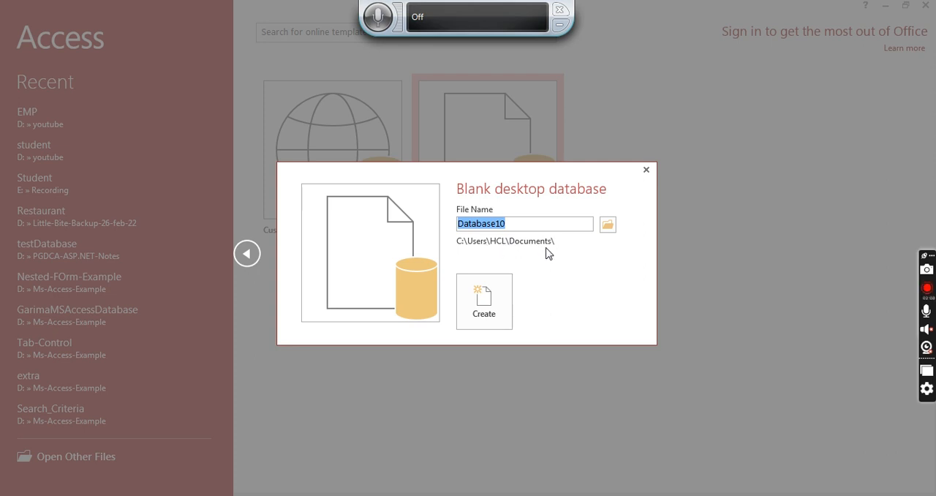
{"action": "left_click", "coordinate": [608, 226]}
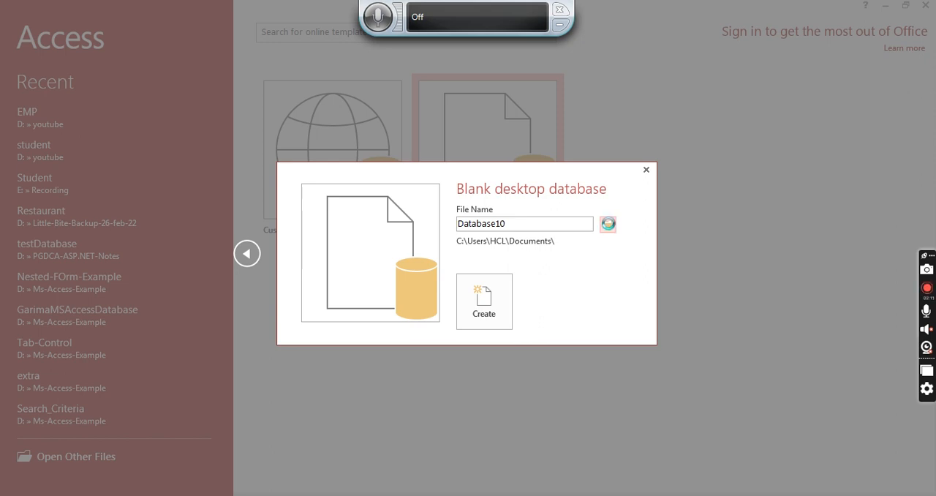
{"action": "left_click", "coordinate": [608, 226]}
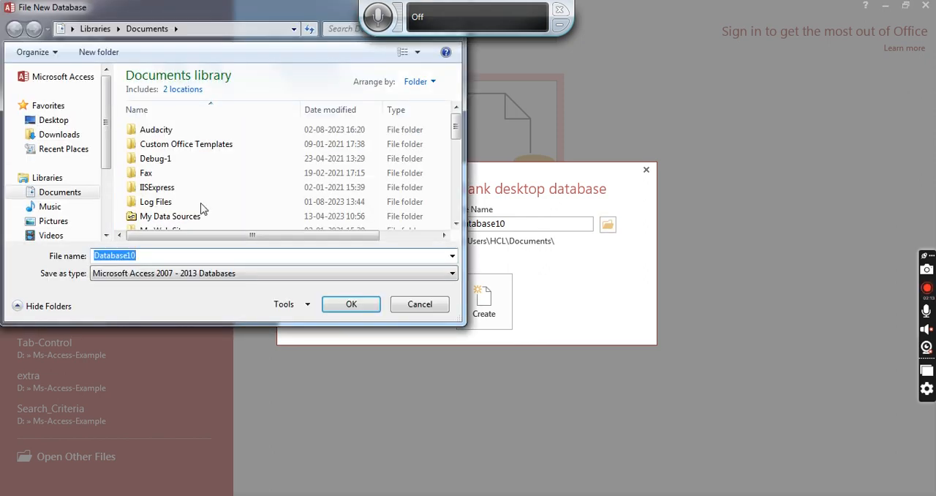
{"action": "left_click_drag", "start_coordinate": [109, 133], "coordinate": [120, 219]}
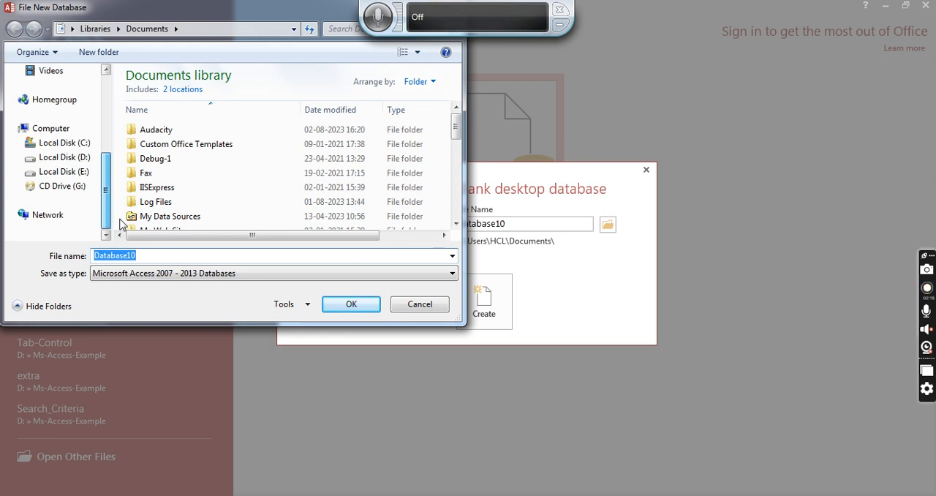
{"action": "left_click", "coordinate": [83, 160]}
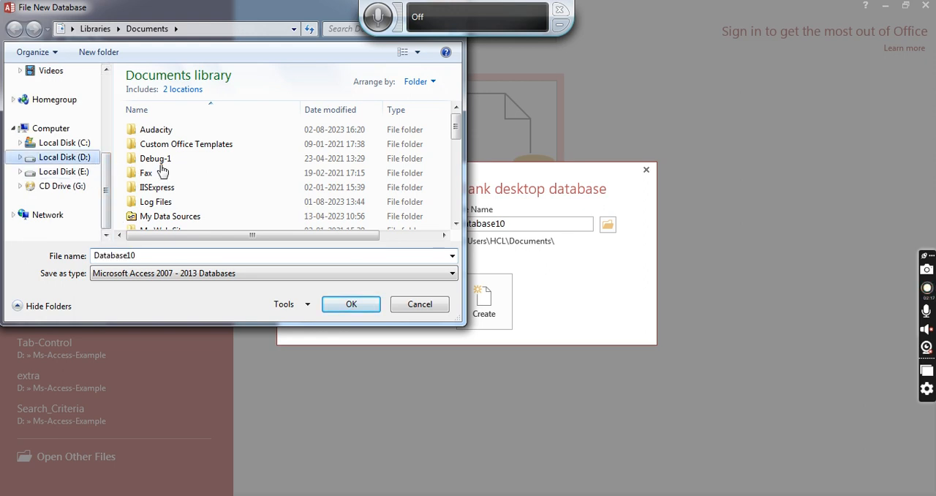
{"action": "left_click", "coordinate": [264, 149]}
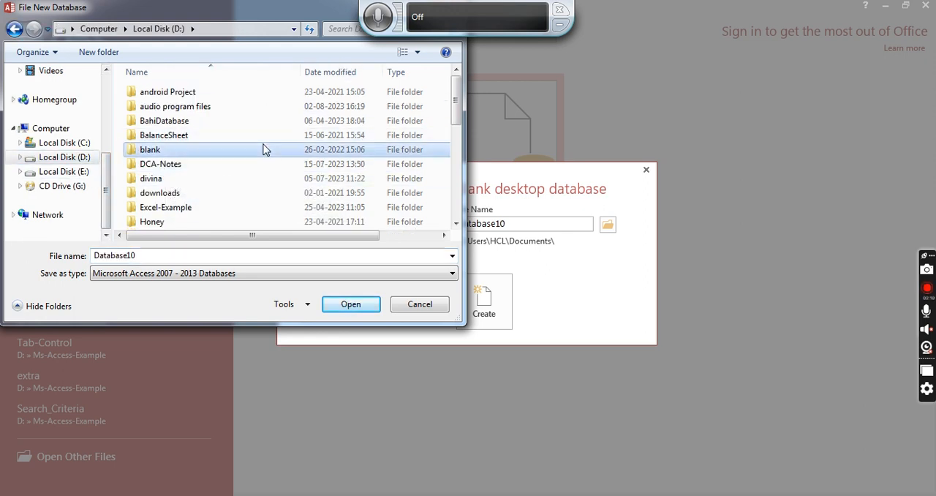
{"action": "key", "text": "y"}
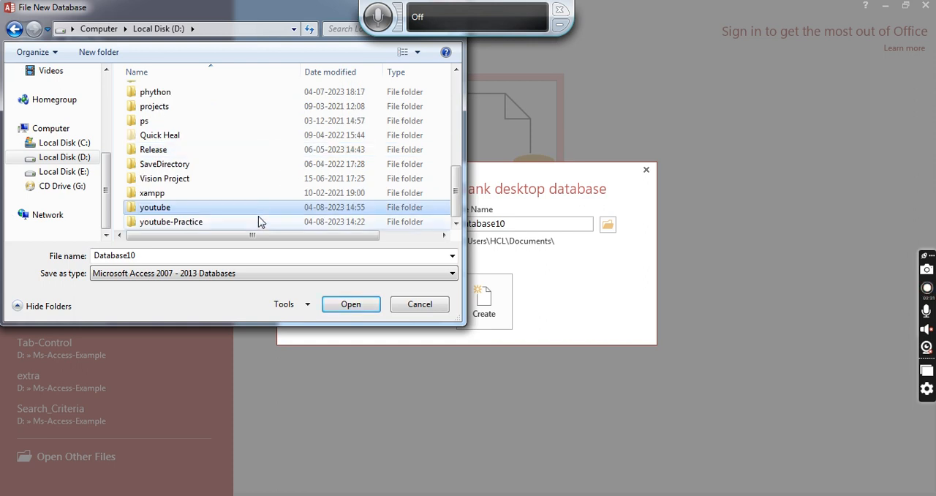
{"action": "double_click", "coordinate": [262, 194]}
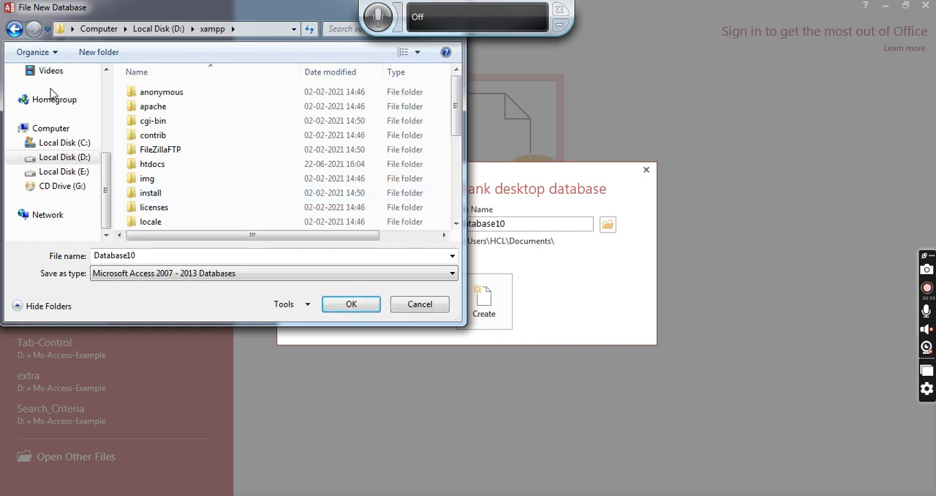
{"action": "scroll", "coordinate": [162, 225], "scroll_direction": "down", "scroll_amount": 1}
{"action": "left_click", "coordinate": [163, 212]}
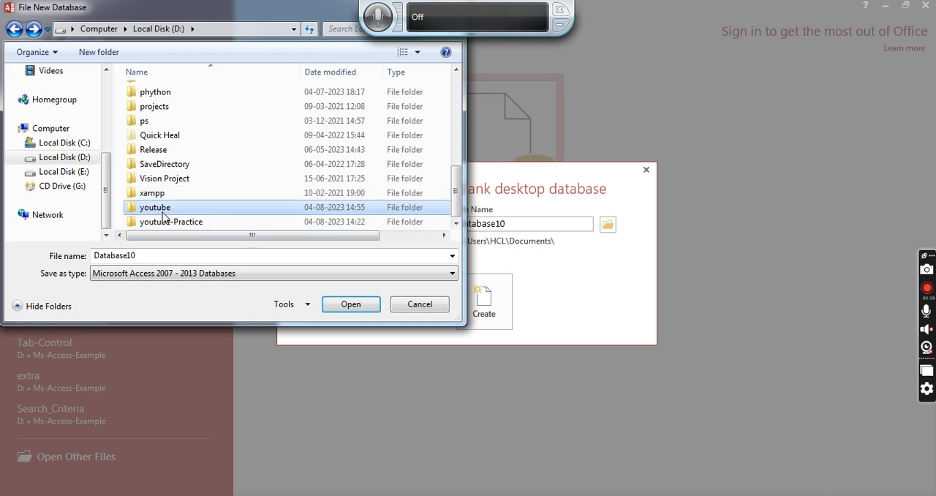
{"action": "double_click", "coordinate": [163, 212]}
- Name the database Data, place it in the Ms-Access folder, and create it
{"action": "double_click", "coordinate": [151, 253]}
{"action": "key", "text": "BackSpace"}
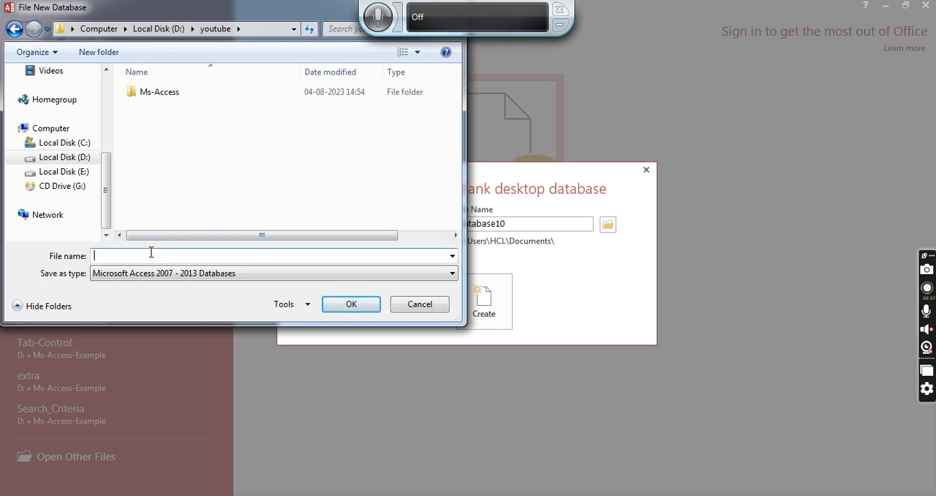
{"action": "type", "text": "Data"}
{"action": "left_click", "coordinate": [172, 93]}
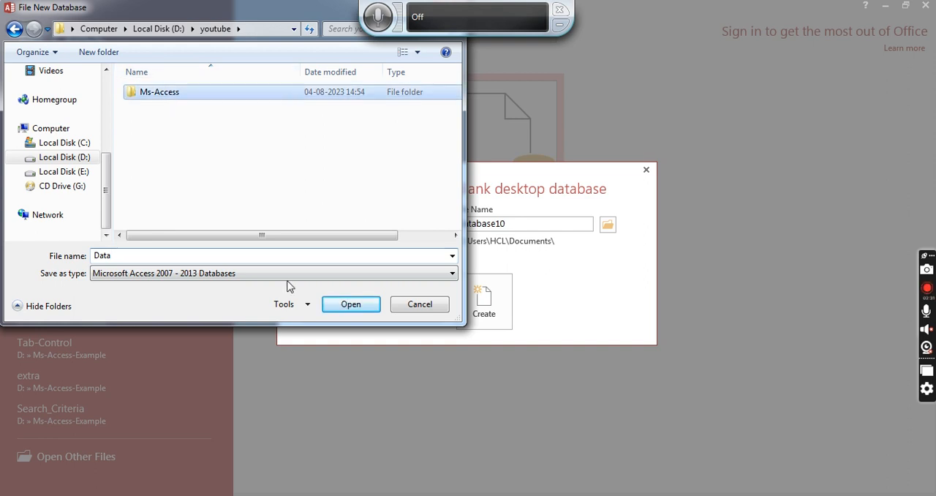
{"action": "key", "text": "Return"}
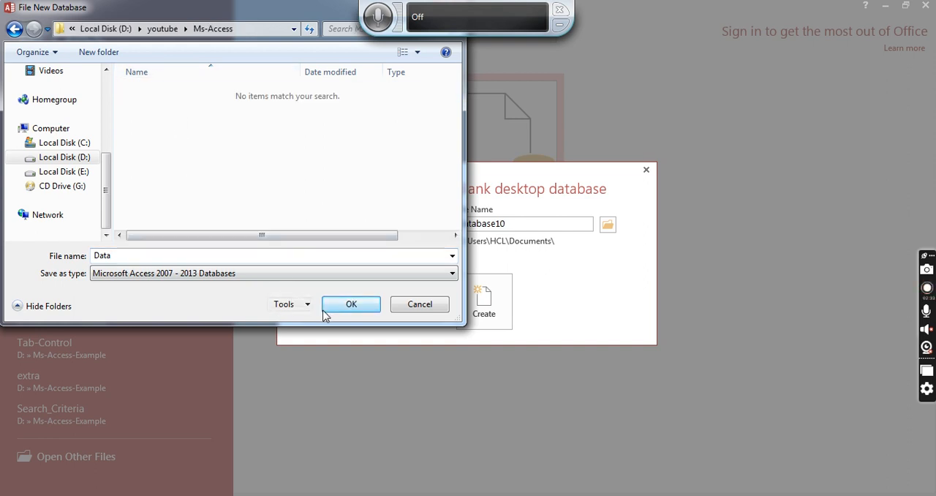
{"action": "left_click", "coordinate": [350, 304]}
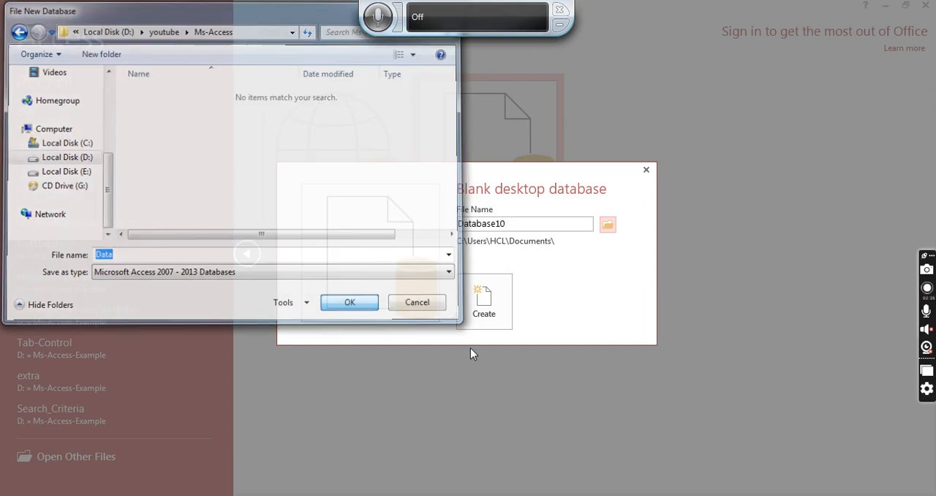
{"action": "left_click", "coordinate": [499, 315]}
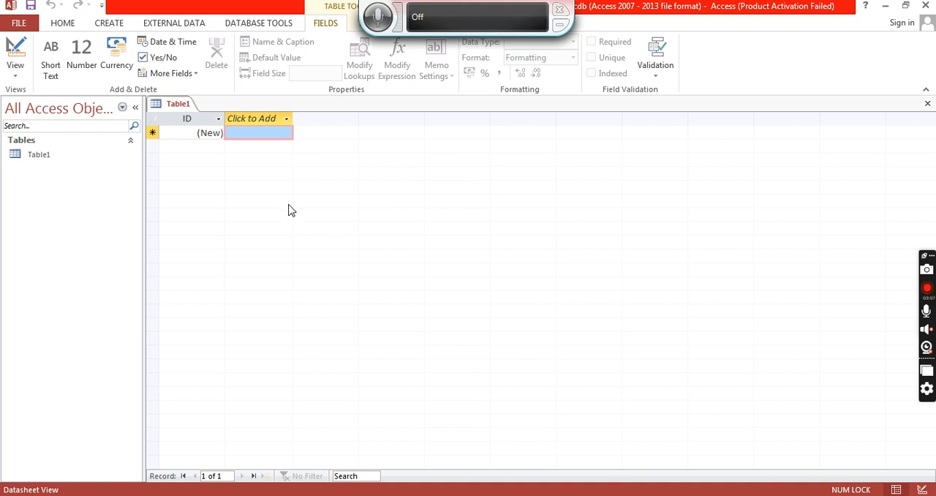
- Switch the new table to Design View
{"action": "right_click", "coordinate": [168, 110]}
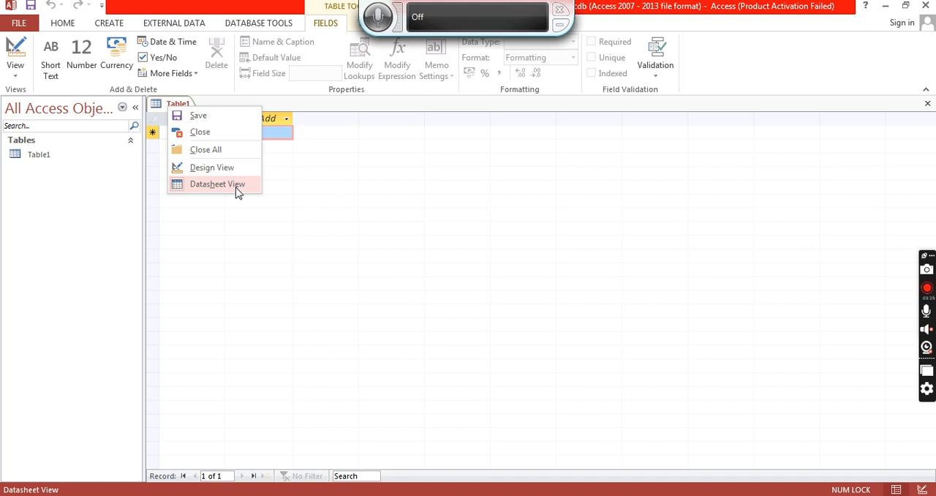
{"action": "right_click", "coordinate": [158, 103]}
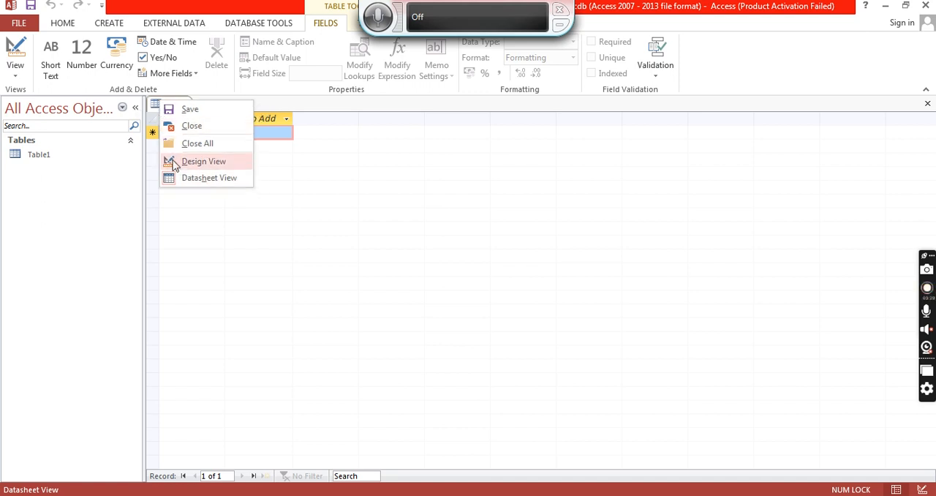
{"action": "left_click", "coordinate": [20, 74]}
{"action": "left_click", "coordinate": [21, 74]}
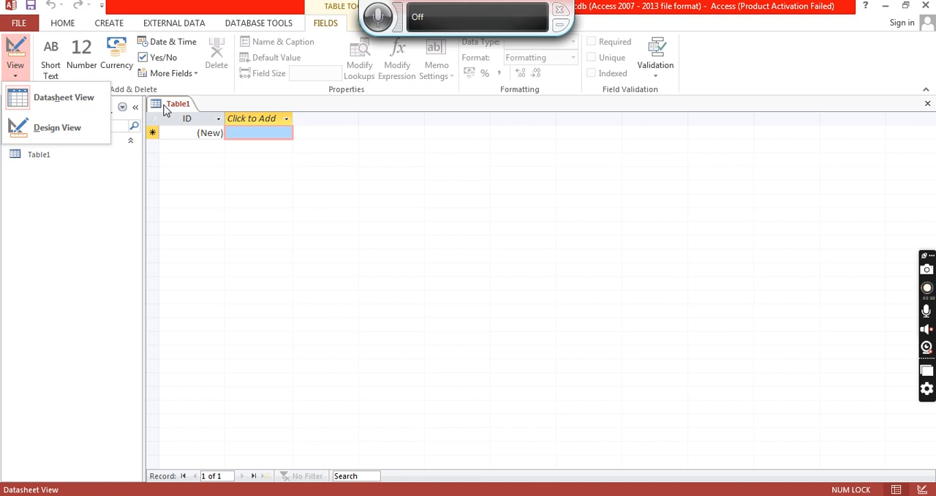
{"action": "left_click", "coordinate": [92, 129]}
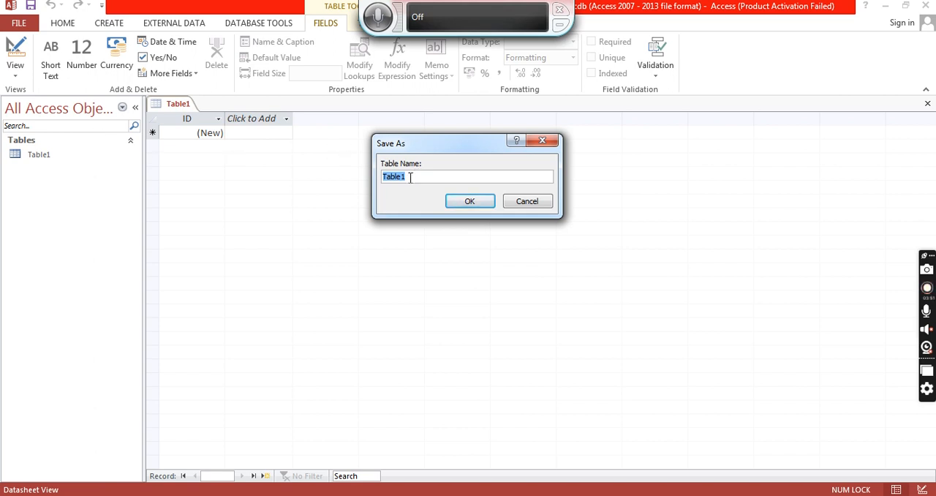
- Save the table with the name Student
{"action": "key", "text": "BackSpace"}
{"action": "type", "text": "Student"}
{"action": "left_click", "coordinate": [468, 208]}
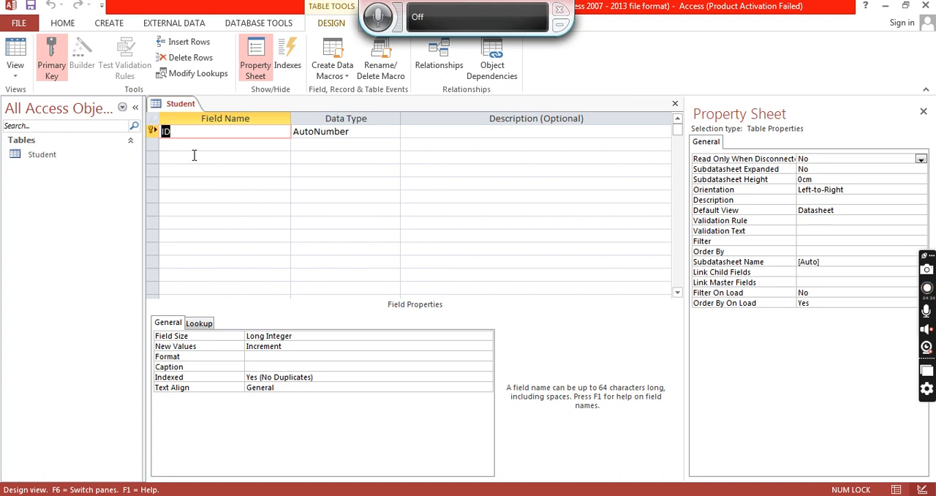
- Rename the ID primary key field to Rollno, keeping its AutoNumber data type
{"action": "left_click", "coordinate": [152, 134]}
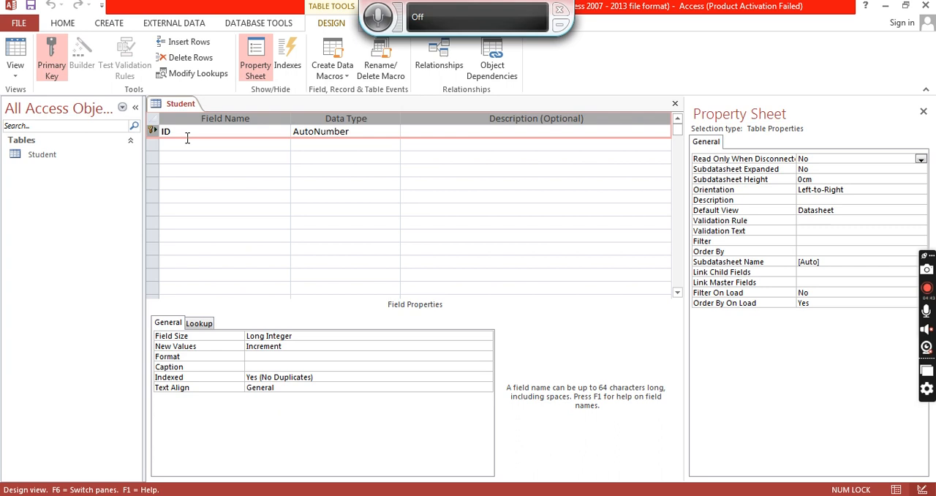
{"action": "left_click", "coordinate": [188, 133]}
{"action": "key", "text": "BackSpace"}
{"action": "key", "text": "BackSpace"}
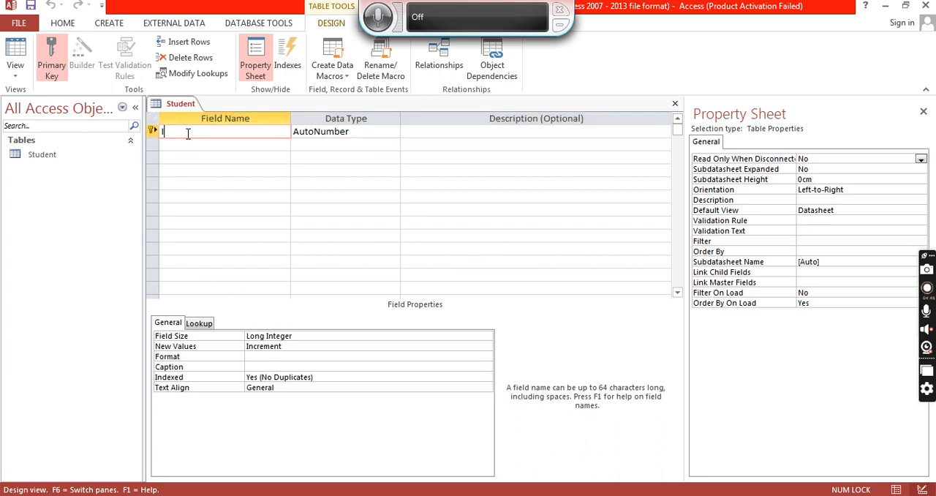
{"action": "type", "text": "Rollno"}
{"action": "left_click", "coordinate": [380, 136]}
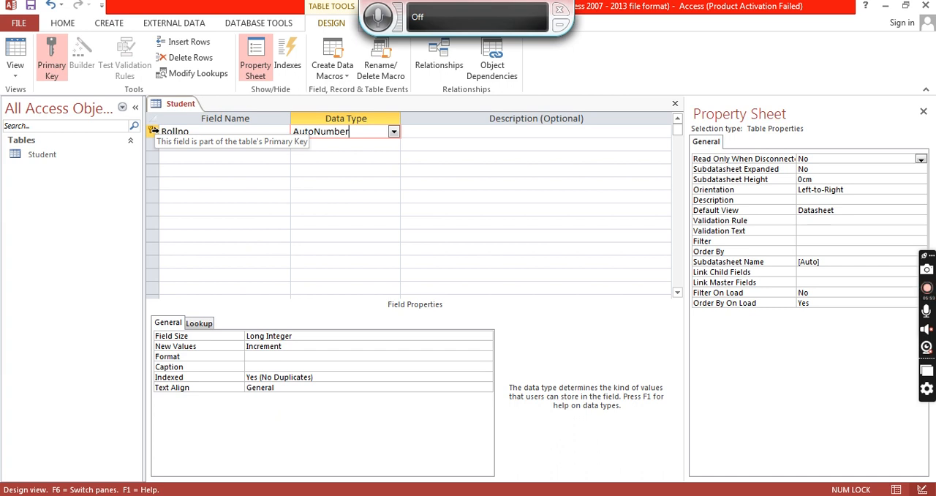
- Add a Firstname field with the Short Text data type
{"action": "left_click", "coordinate": [187, 144]}
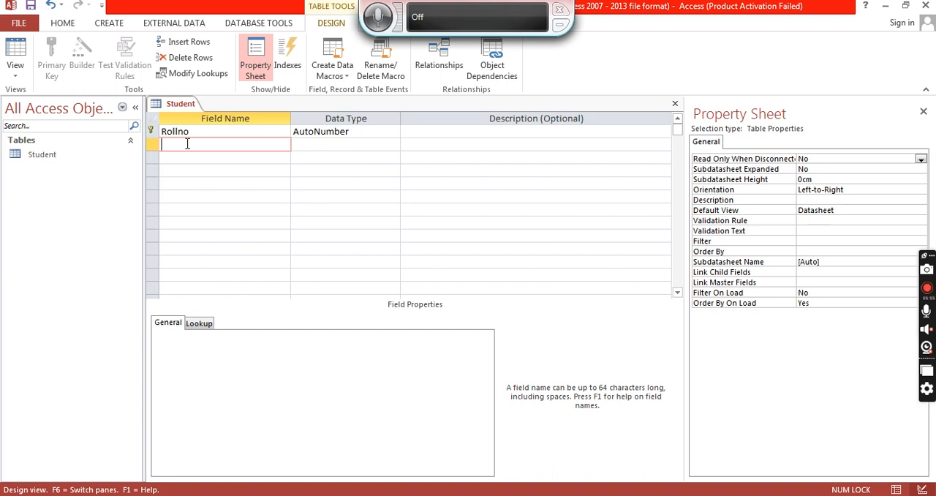
{"action": "type", "text": "Firstname"}
{"action": "left_click", "coordinate": [393, 145]}
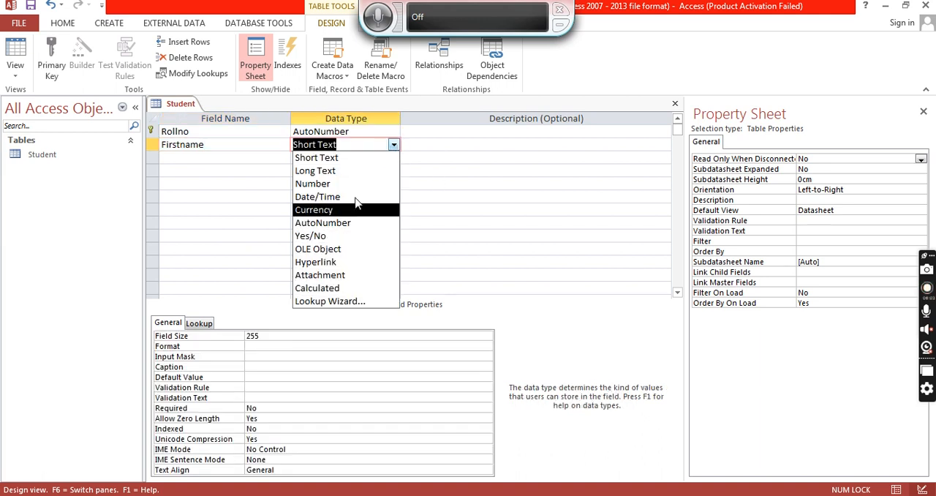
{"action": "left_click", "coordinate": [322, 158]}
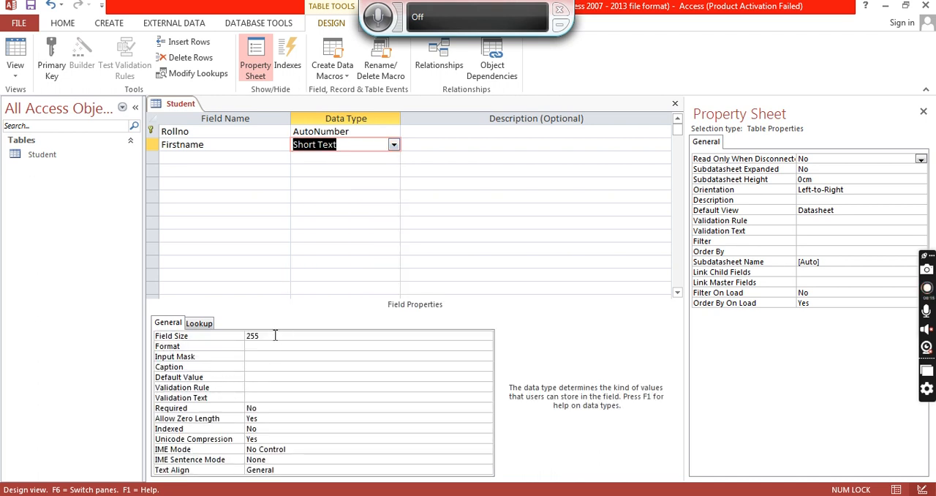
- Add a LastName field with the Short Text data type
{"action": "left_click", "coordinate": [260, 154]}
{"action": "type", "text": "LastName"}
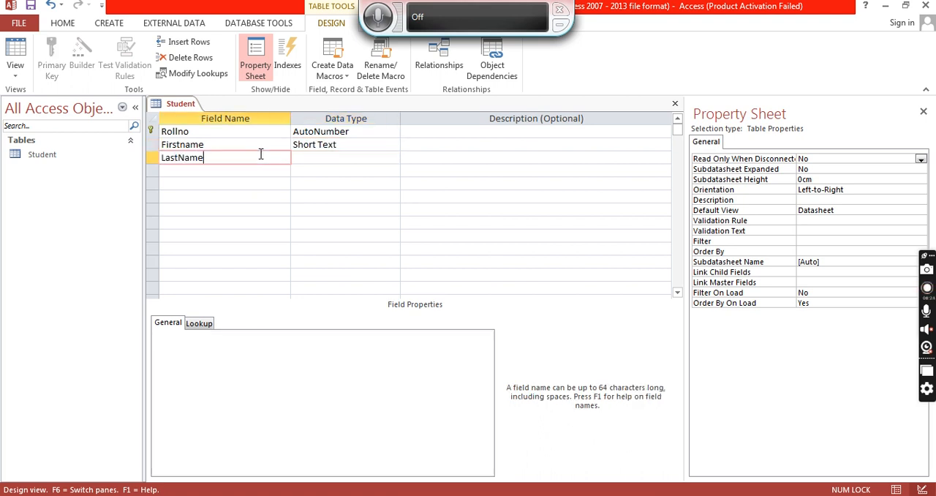
{"action": "key", "text": "Tab"}
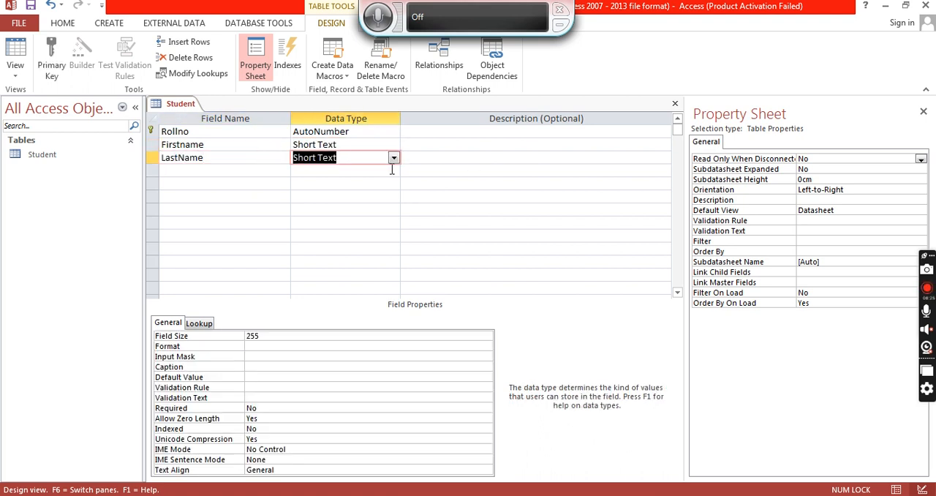
- Add an Address field with the Long Text data type
{"action": "left_click", "coordinate": [266, 172]}
{"action": "type", "text": "Address"}
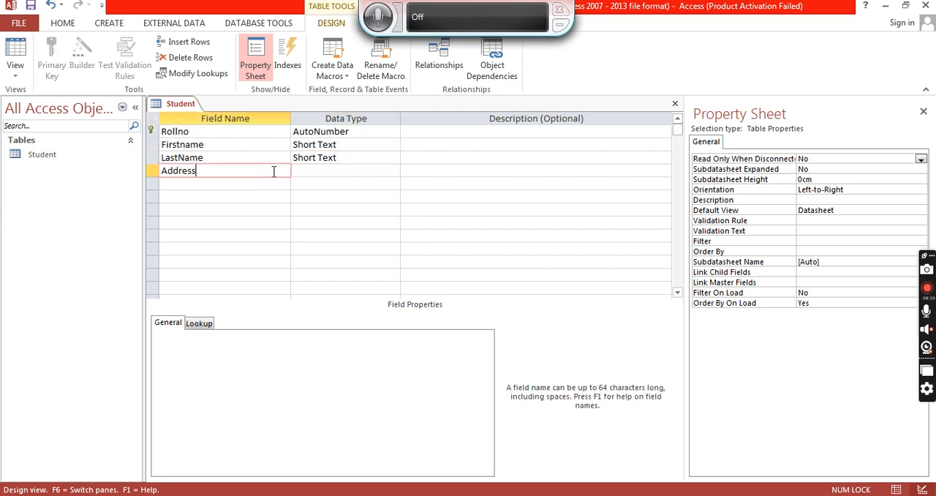
{"action": "key", "text": "Tab"}
{"action": "left_click", "coordinate": [395, 172]}
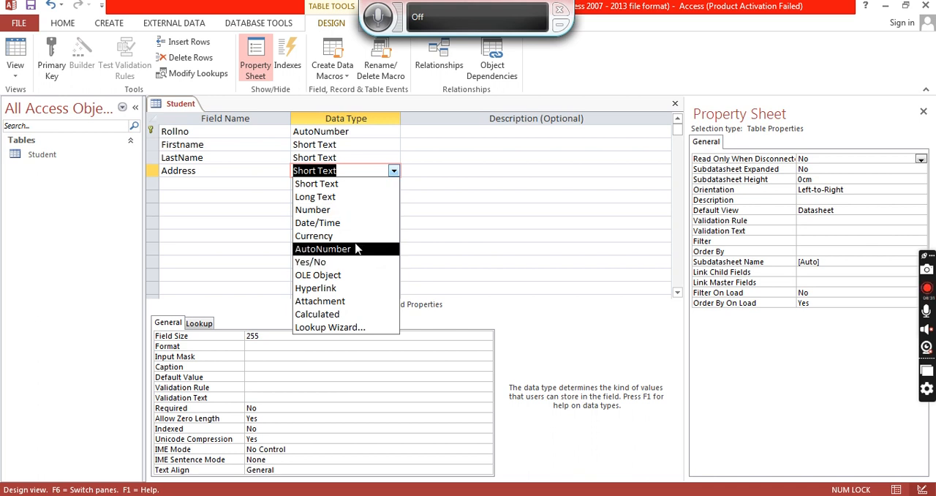
{"action": "left_click", "coordinate": [344, 199]}
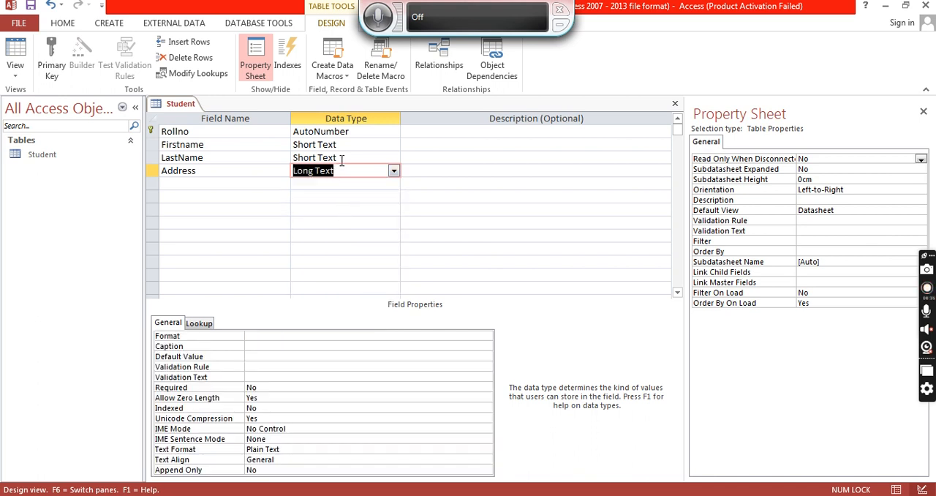
- Add a ScholarNo field with the Number data type
{"action": "left_click", "coordinate": [279, 185]}
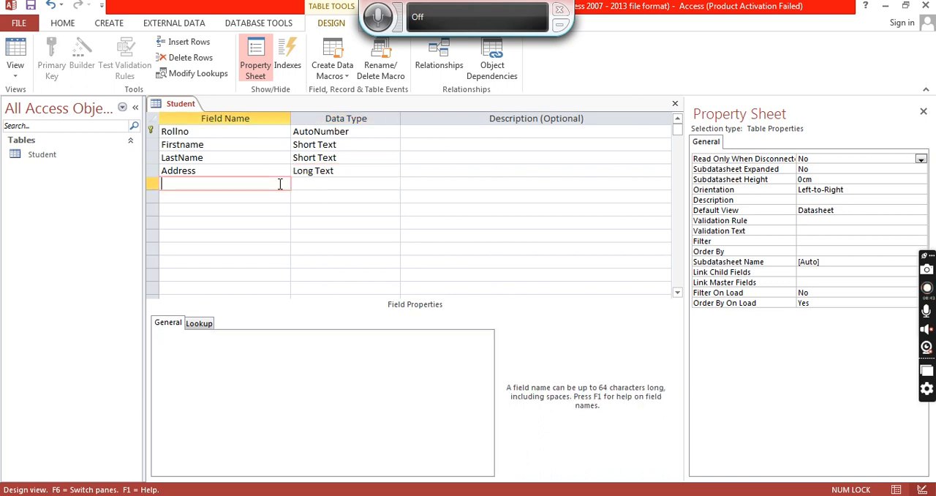
{"action": "type", "text": "Scholar"}
{"action": "type", "text": "No"}
{"action": "key", "text": "Tab"}
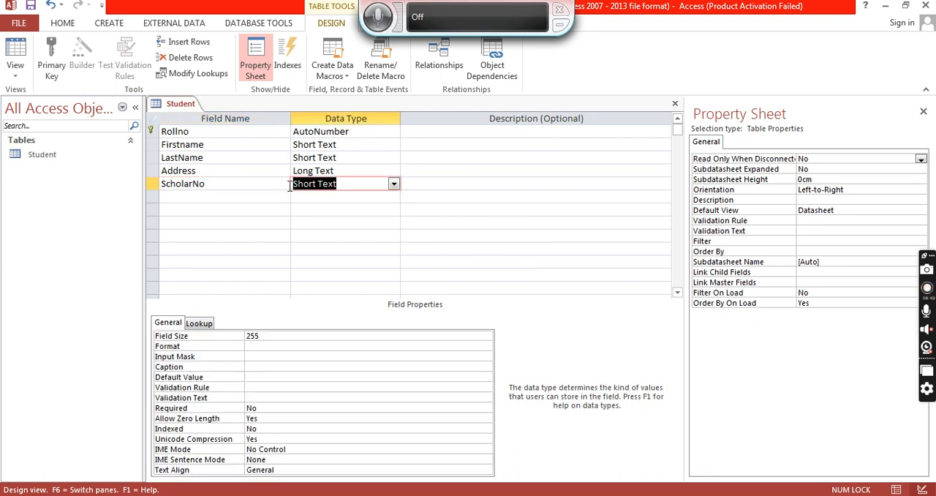
{"action": "left_click", "coordinate": [393, 185]}
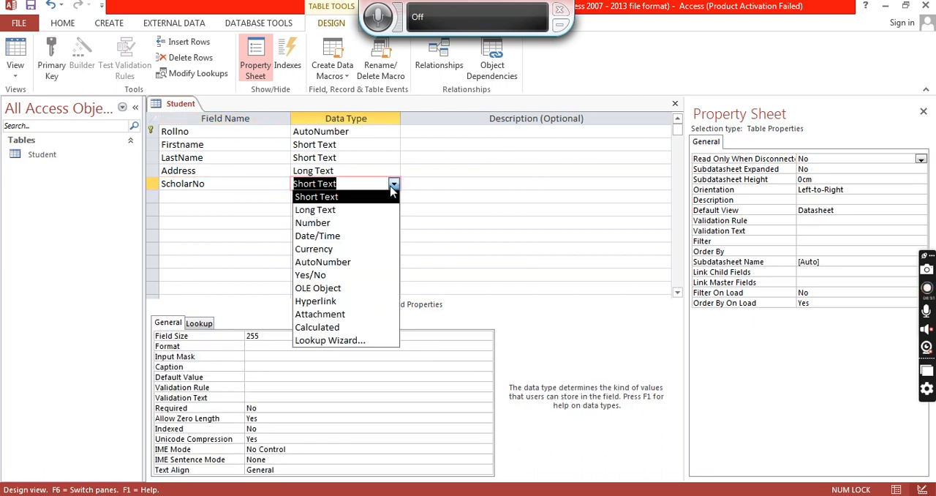
{"action": "left_click", "coordinate": [347, 229]}
- Add a DOB field with the Date/Time data type
{"action": "left_click", "coordinate": [259, 198]}
{"action": "type", "text": "DOB"}
{"action": "key", "text": "Tab"}
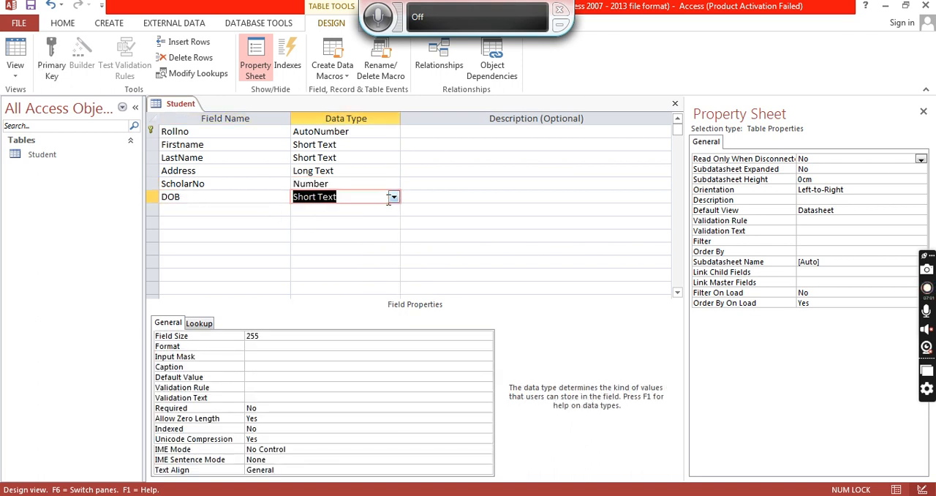
{"action": "left_click", "coordinate": [394, 198]}
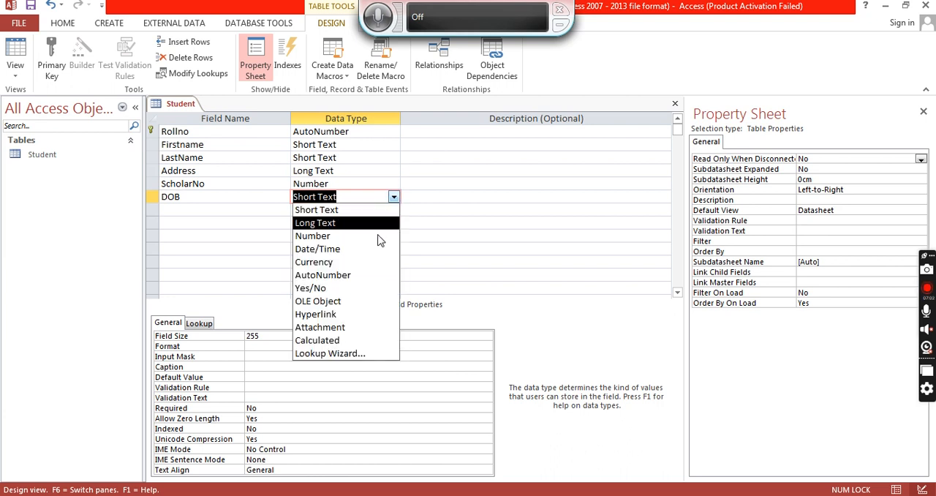
{"action": "left_click", "coordinate": [346, 249]}
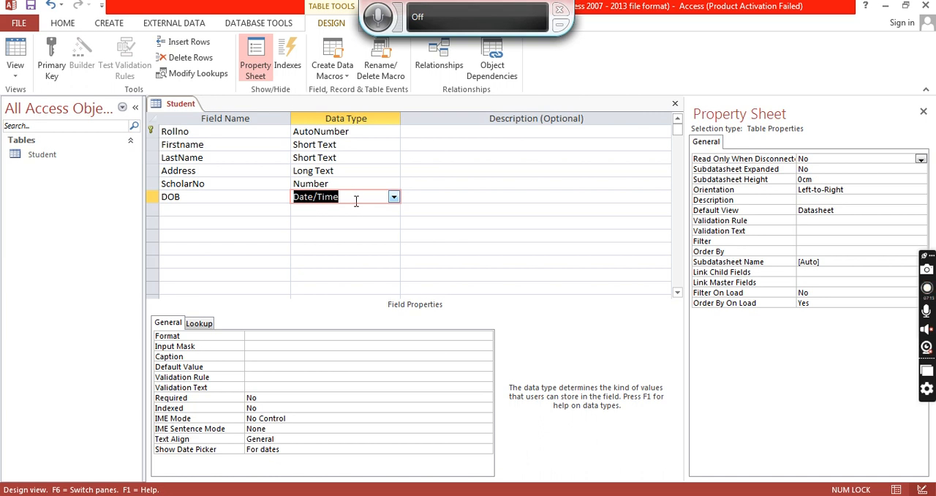
- Add a Mobile field with the Number data type
{"action": "left_click", "coordinate": [282, 211]}
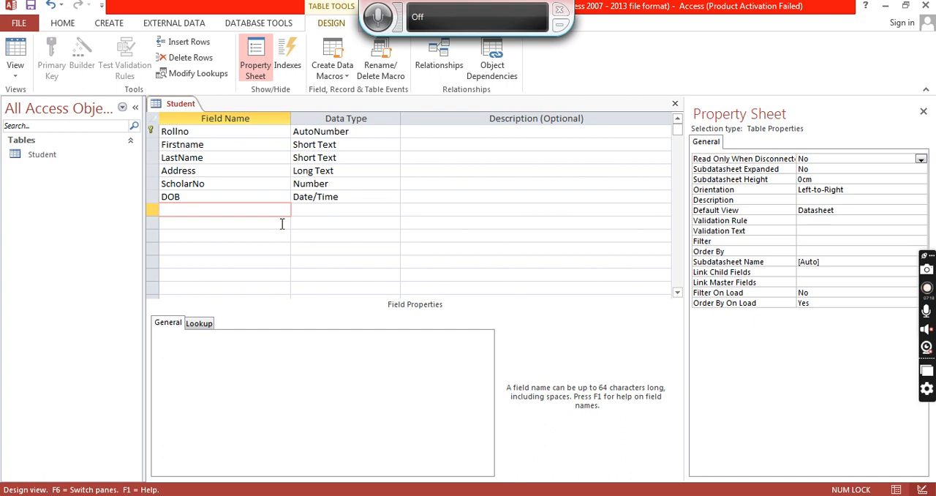
{"action": "type", "text": "Mobile"}
{"action": "key", "text": "Tab"}
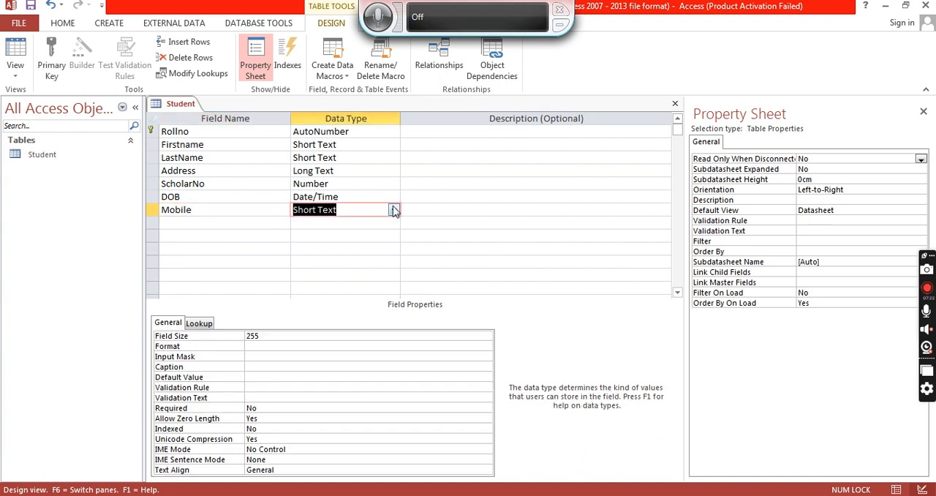
{"action": "left_click", "coordinate": [393, 210]}
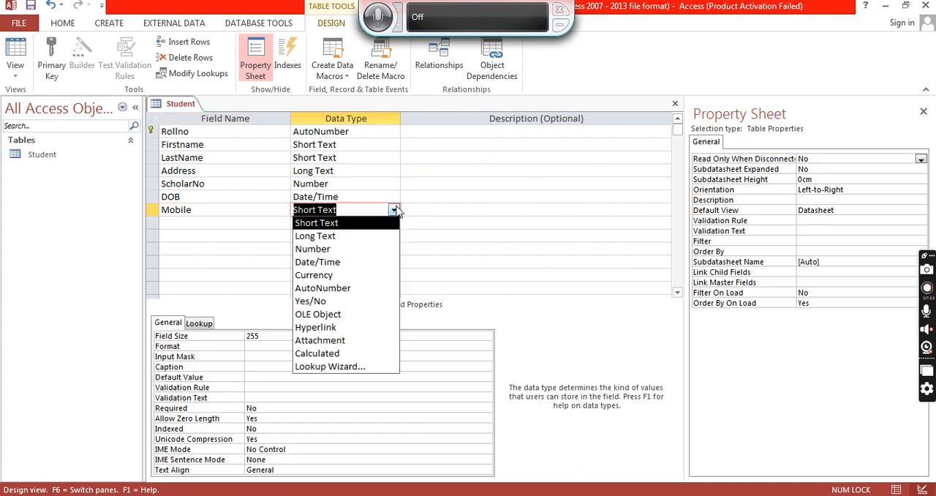
{"action": "left_click", "coordinate": [361, 249]}
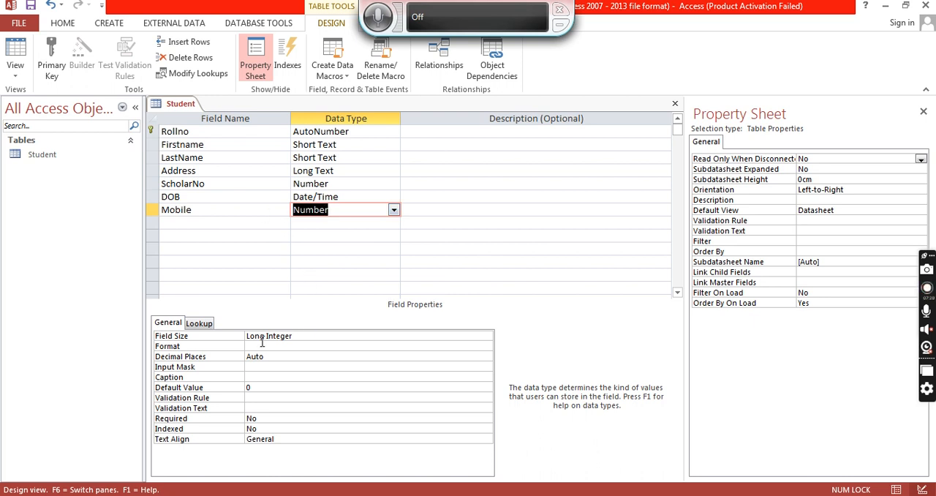
- Set the Mobile field's field size to Double
{"action": "left_click", "coordinate": [296, 339]}
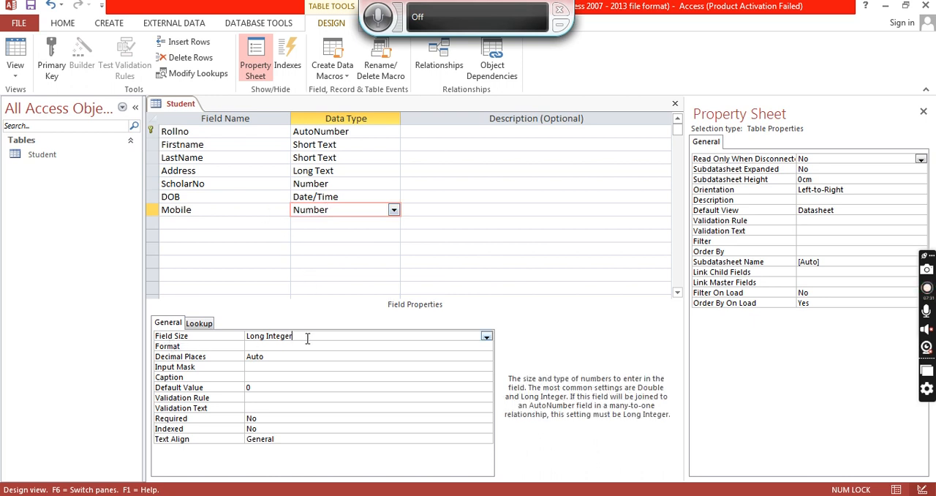
{"action": "left_click", "coordinate": [486, 336]}
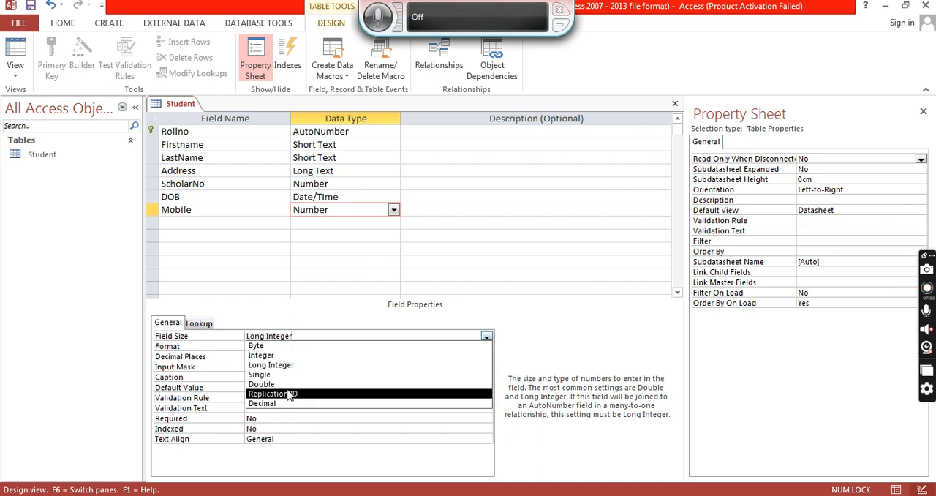
{"action": "left_click", "coordinate": [282, 385]}
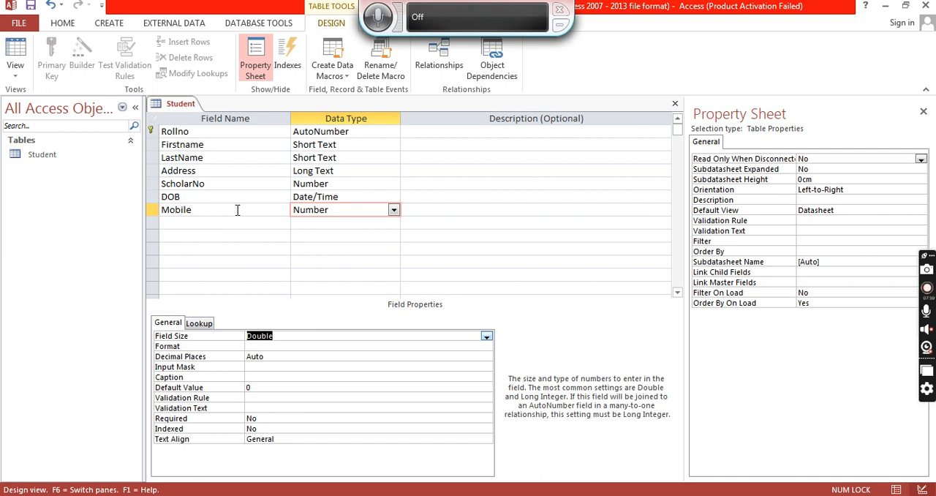
{"action": "left_click", "coordinate": [487, 336]}
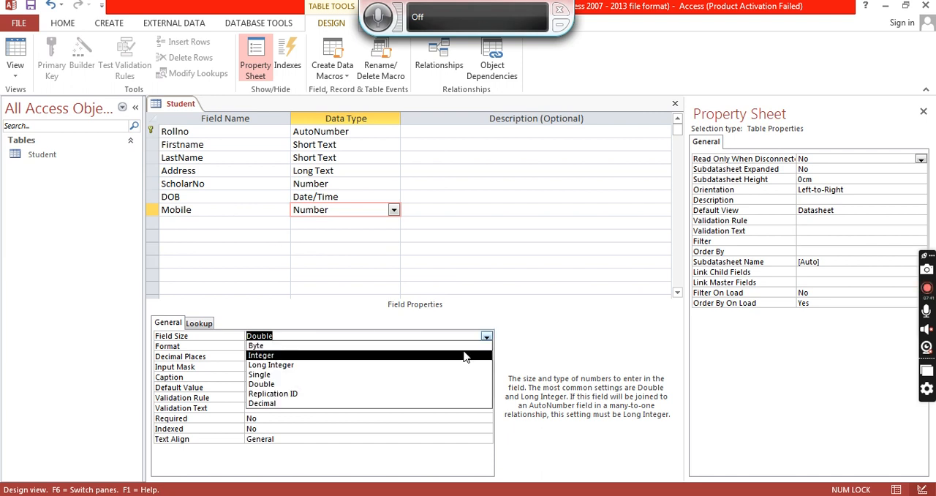
{"action": "left_click", "coordinate": [465, 364]}
{"action": "left_click", "coordinate": [486, 337]}
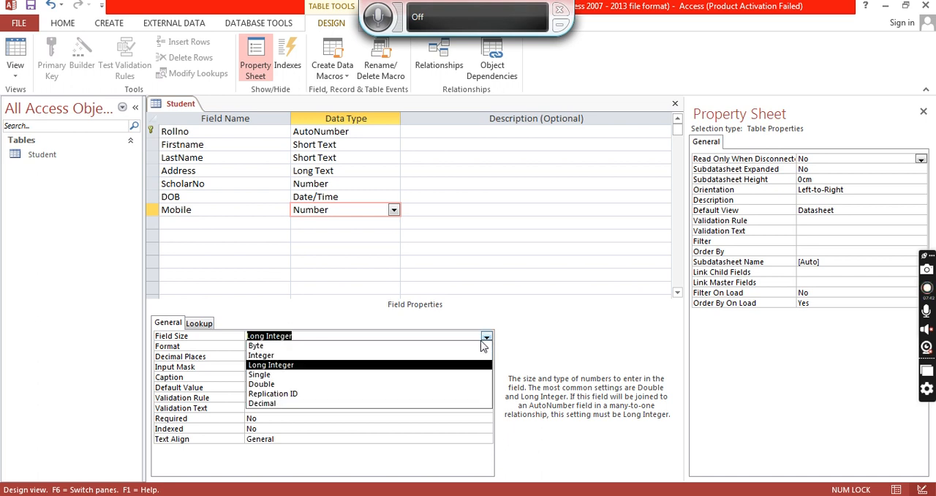
{"action": "left_click", "coordinate": [371, 386]}
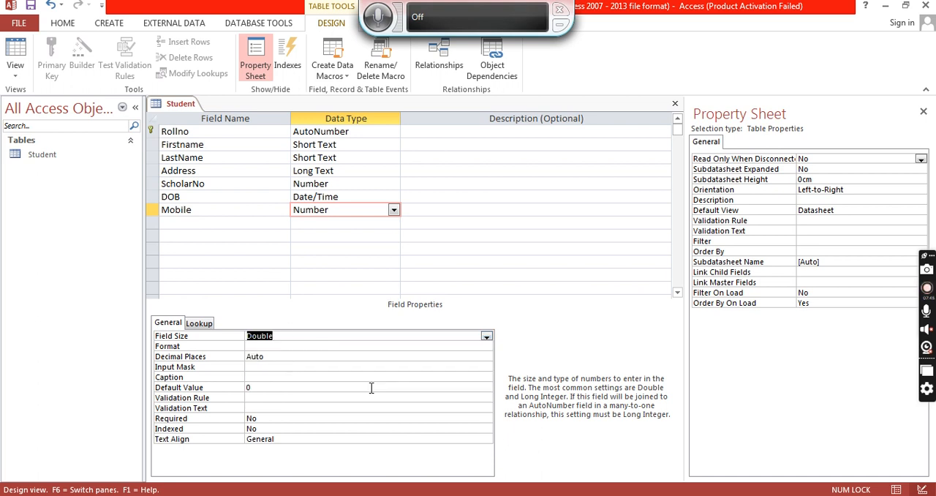
- Compare the field properties of the ScholarNo and Mobile fields
{"action": "left_click", "coordinate": [231, 184]}
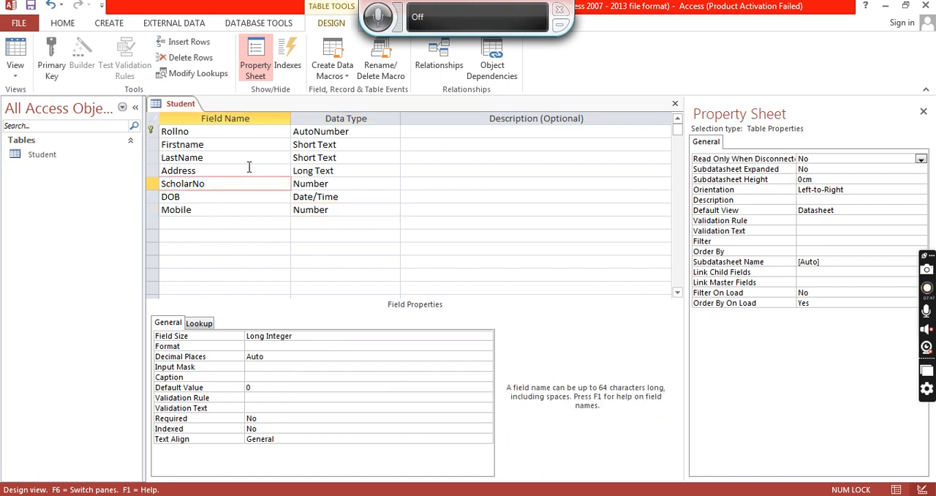
{"action": "left_click", "coordinate": [322, 184]}
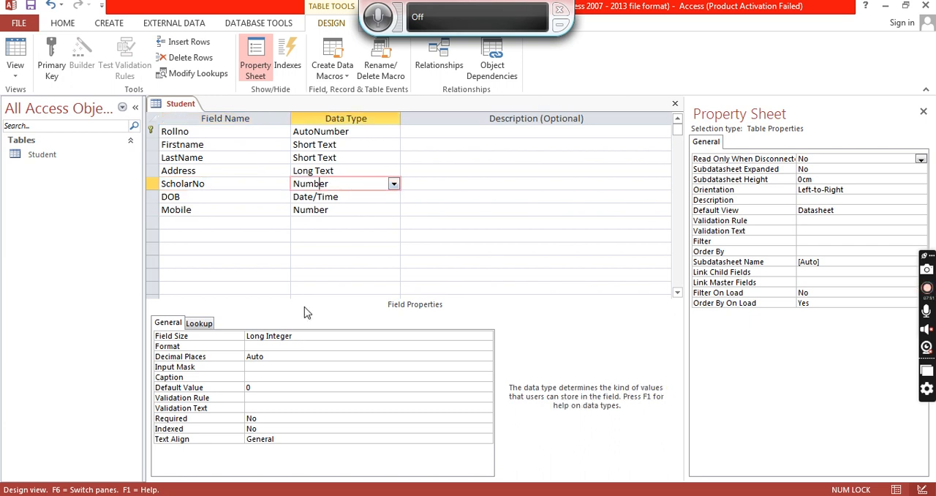
{"action": "left_click", "coordinate": [349, 211]}
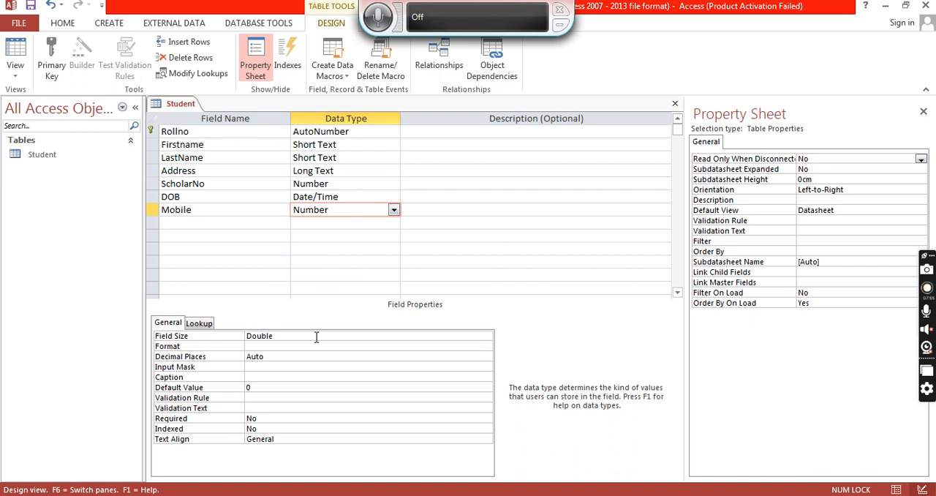
{"action": "left_click", "coordinate": [257, 224]}
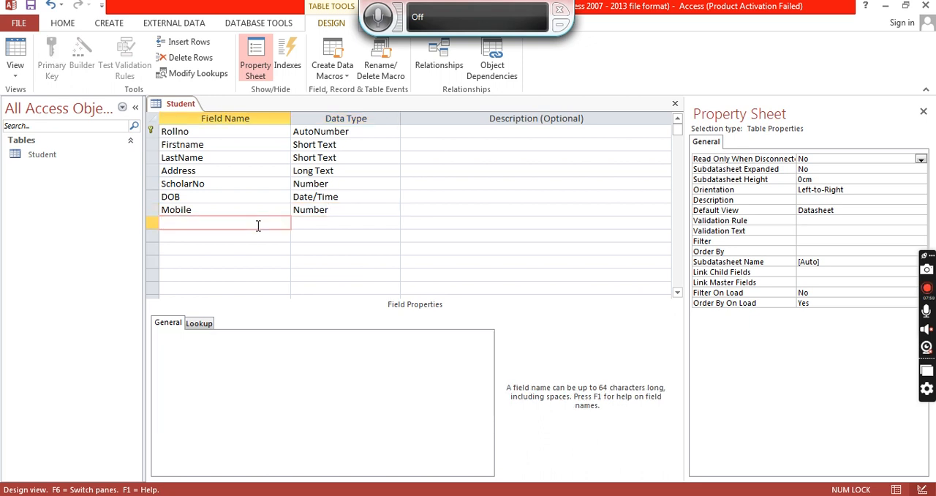
{"action": "left_click", "coordinate": [359, 209]}
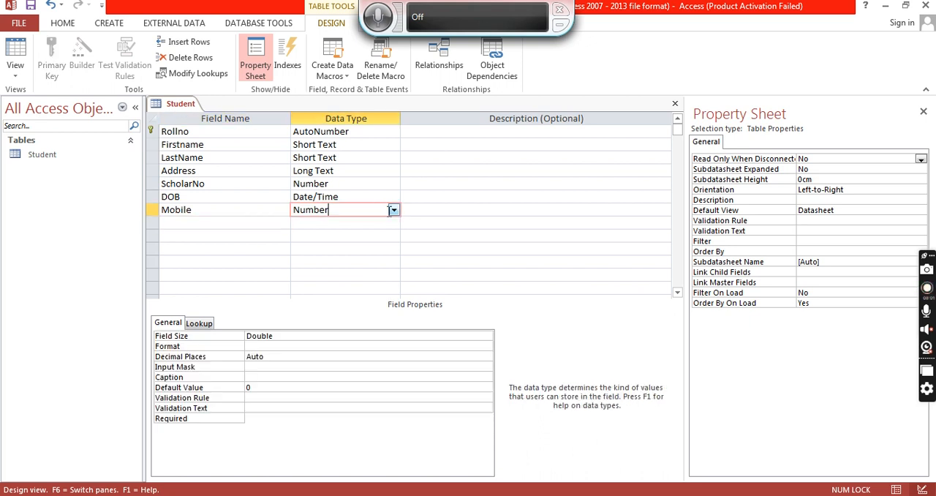
{"action": "left_click", "coordinate": [393, 210]}
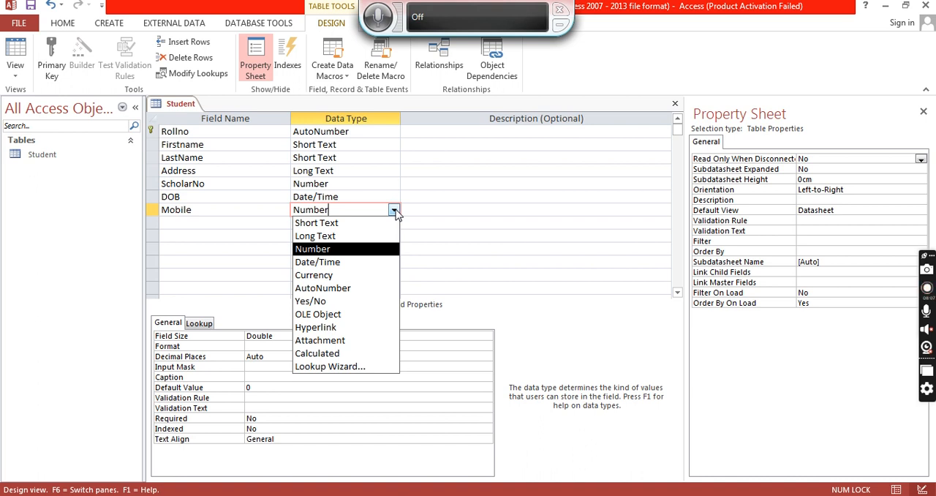
{"action": "left_click", "coordinate": [393, 211]}
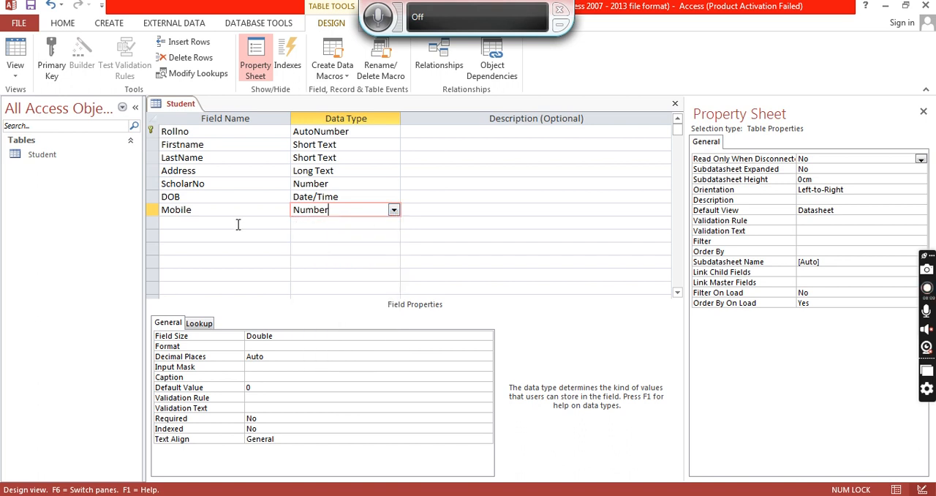
- Add a RegistrationFee field with the Currency data type and Currency format
{"action": "left_click", "coordinate": [237, 223]}
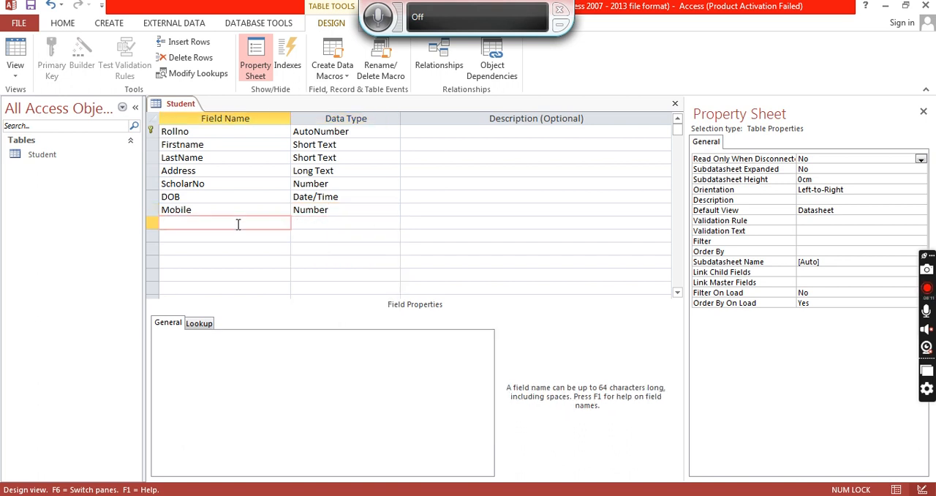
{"action": "type", "text": "RegistrationFee"}
{"action": "left_click", "coordinate": [340, 221]}
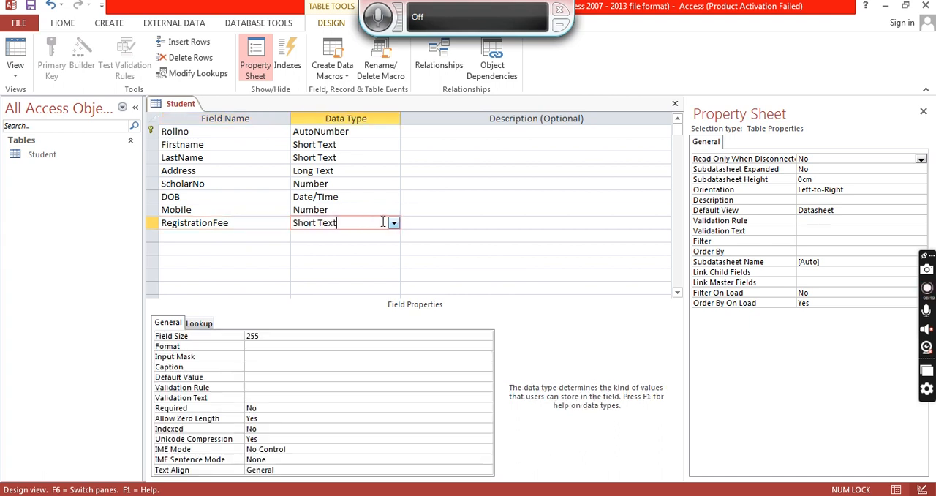
{"action": "left_click", "coordinate": [394, 223]}
{"action": "left_click", "coordinate": [362, 287]}
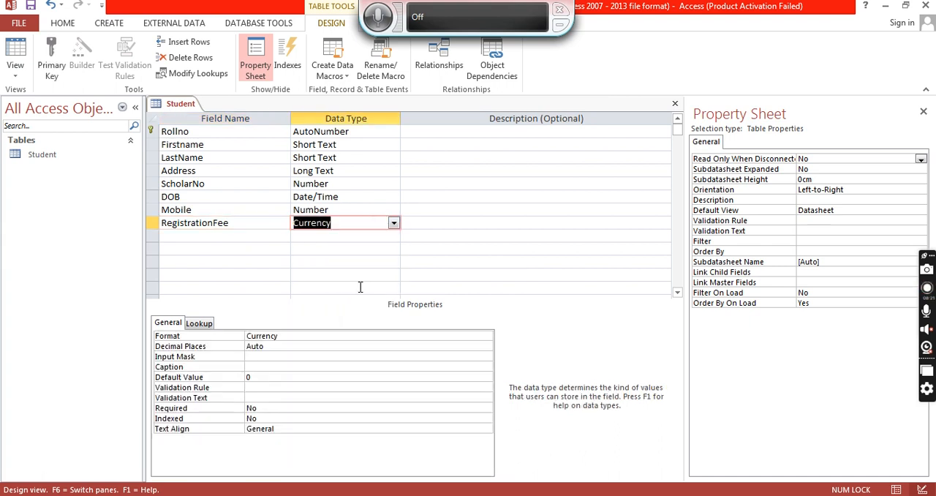
{"action": "left_click", "coordinate": [361, 336]}
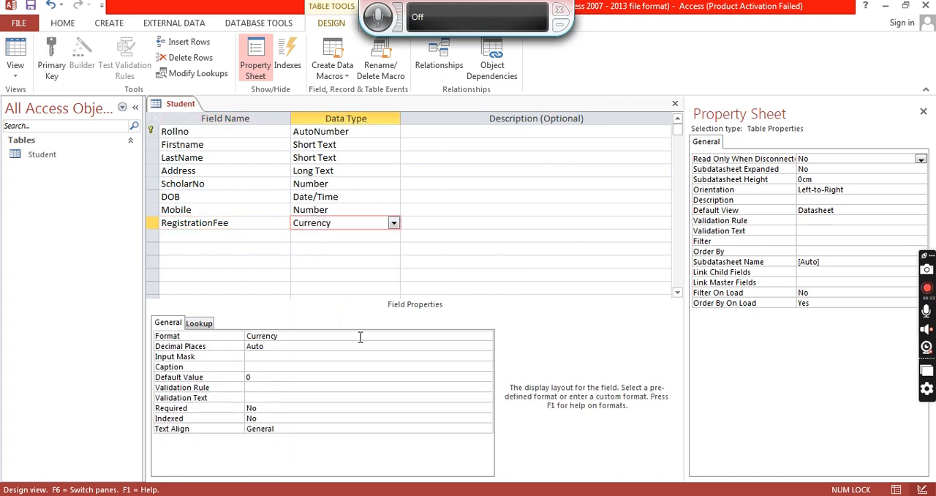
{"action": "left_click", "coordinate": [485, 338]}
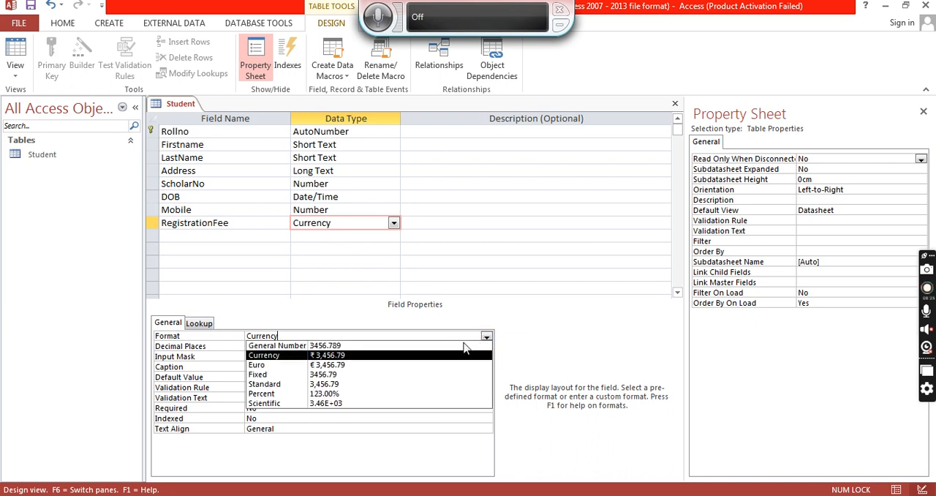
{"action": "left_click", "coordinate": [329, 354]}
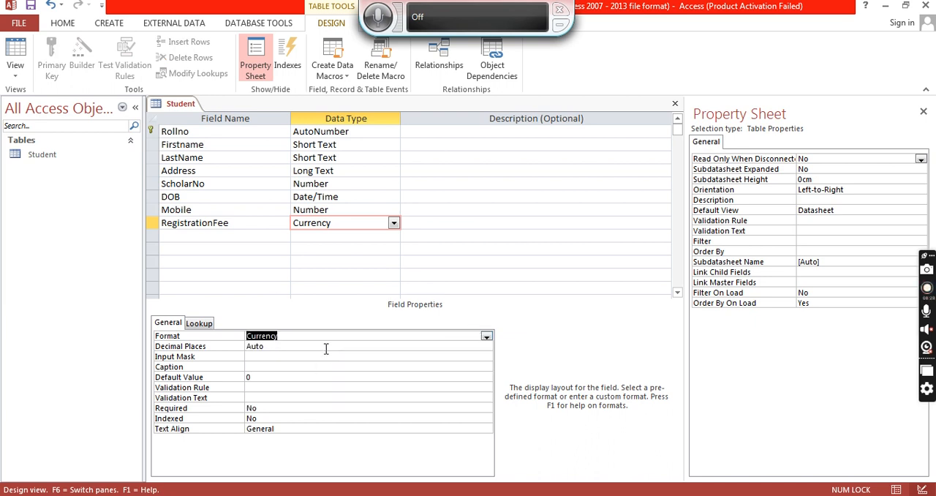
- Add a TutionFee field with the Currency data type
{"action": "left_click", "coordinate": [249, 237]}
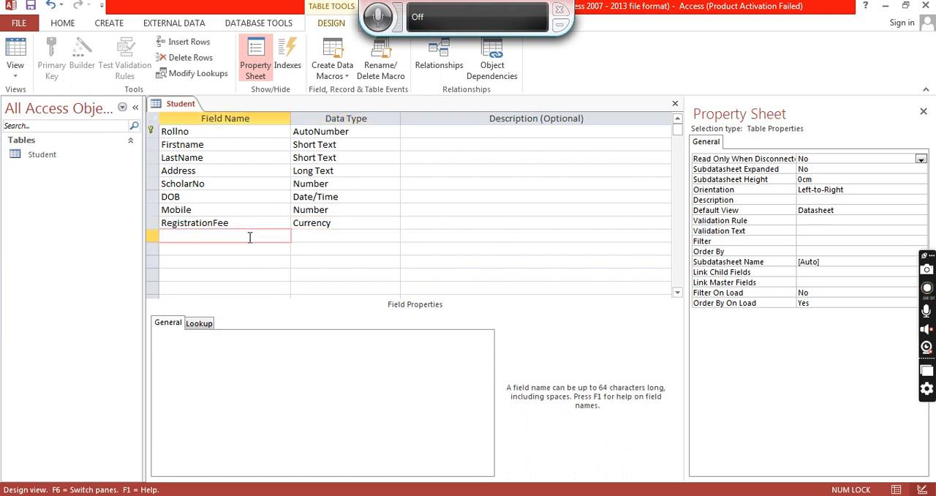
{"action": "type", "text": "TutionFee"}
{"action": "left_click", "coordinate": [326, 236]}
{"action": "left_click", "coordinate": [393, 236]}
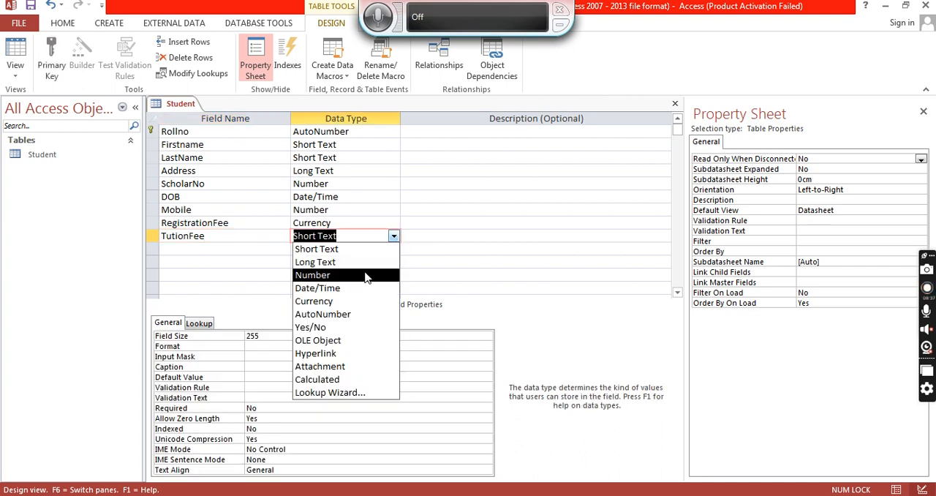
{"action": "left_click", "coordinate": [356, 304]}
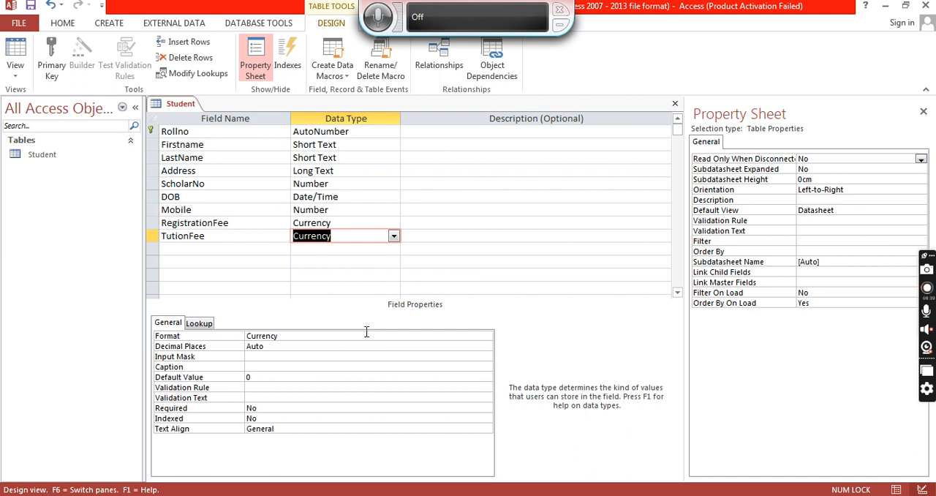
- Set the TutionFee field's format to Euro
{"action": "left_click", "coordinate": [369, 335]}
{"action": "left_click", "coordinate": [486, 337]}
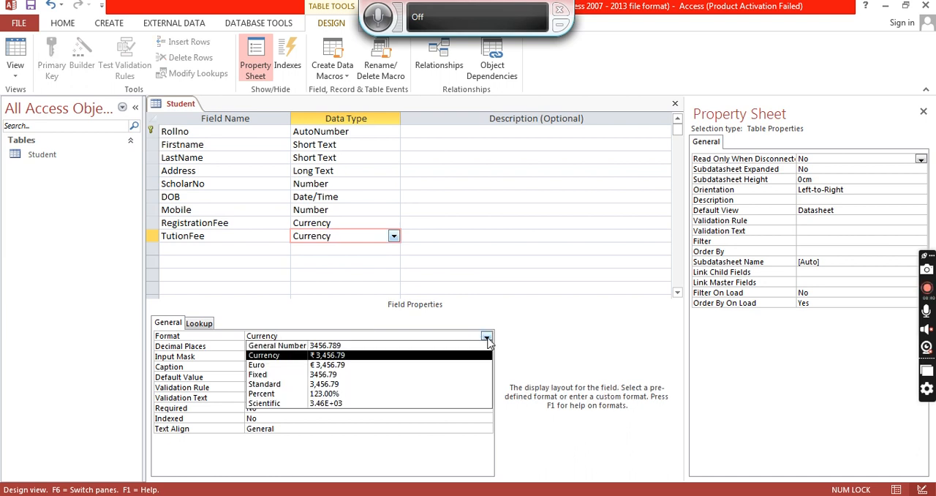
{"action": "left_click", "coordinate": [400, 363]}
- Add a Disability field with the Yes/No data type, correcting the misspelled name
{"action": "left_click", "coordinate": [243, 249]}
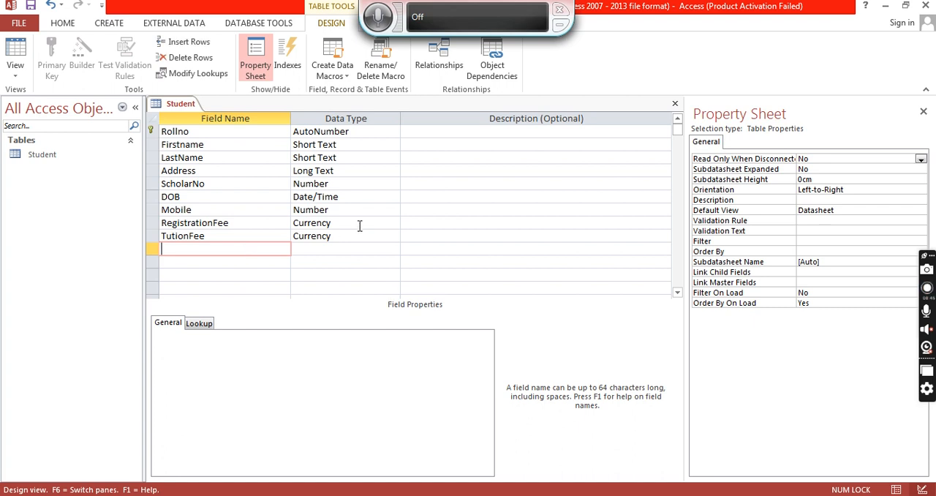
{"action": "type", "text": "Diability"}
{"action": "key", "text": "Tab"}
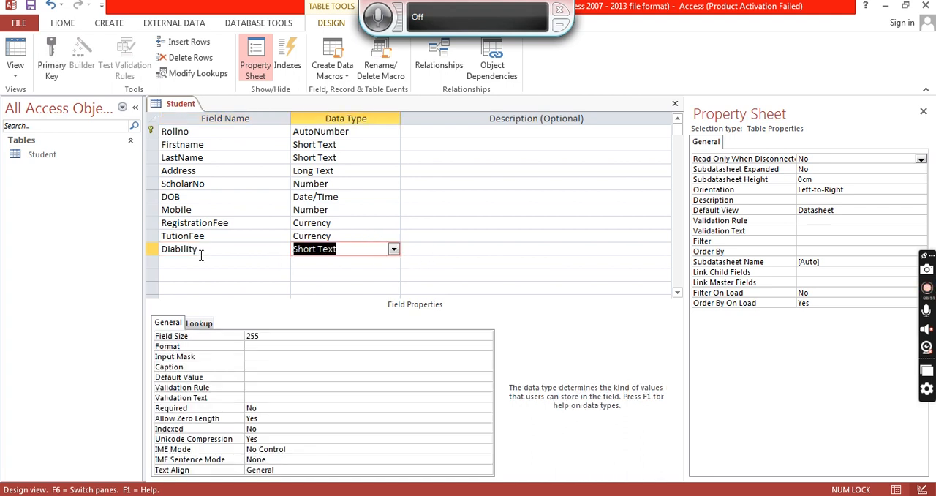
{"action": "left_click", "coordinate": [168, 249]}
{"action": "type", "text": "s"}
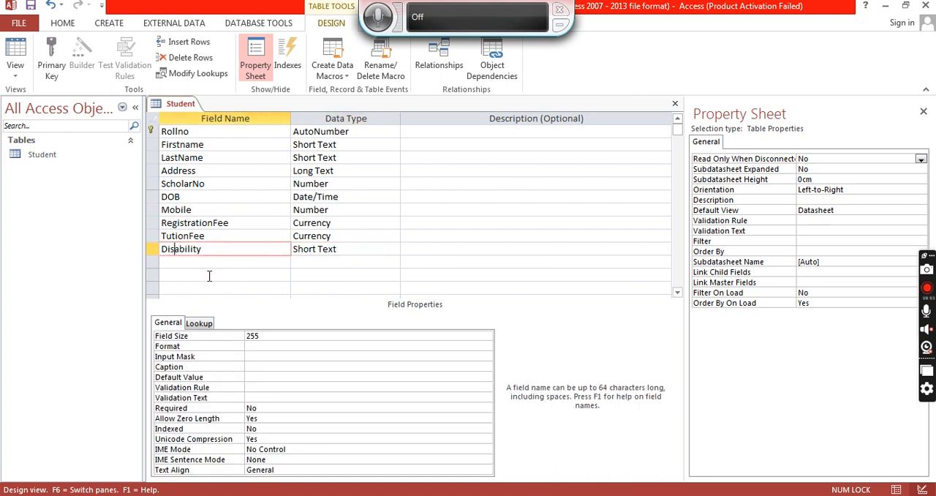
{"action": "left_click", "coordinate": [369, 249]}
{"action": "left_click", "coordinate": [393, 248]}
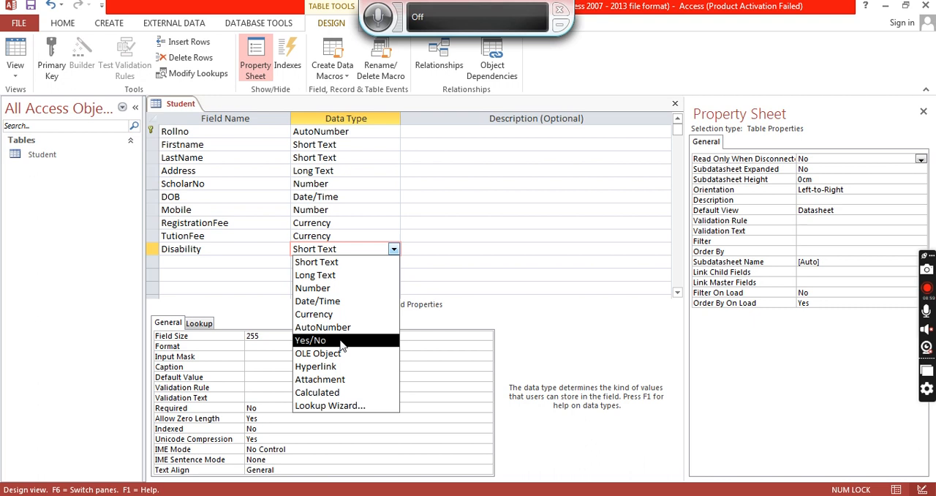
{"action": "left_click", "coordinate": [341, 343]}
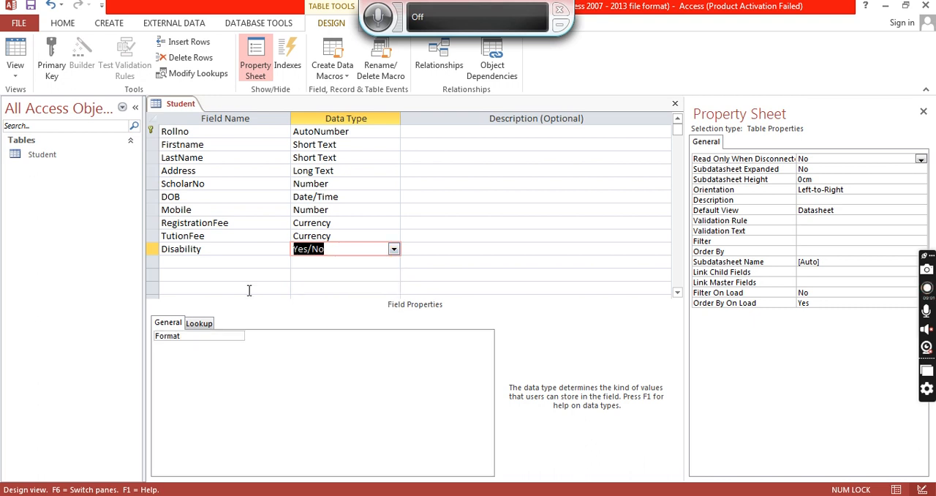
- Add a BirthCertificate field with the OLE Object data type
{"action": "left_click", "coordinate": [247, 260]}
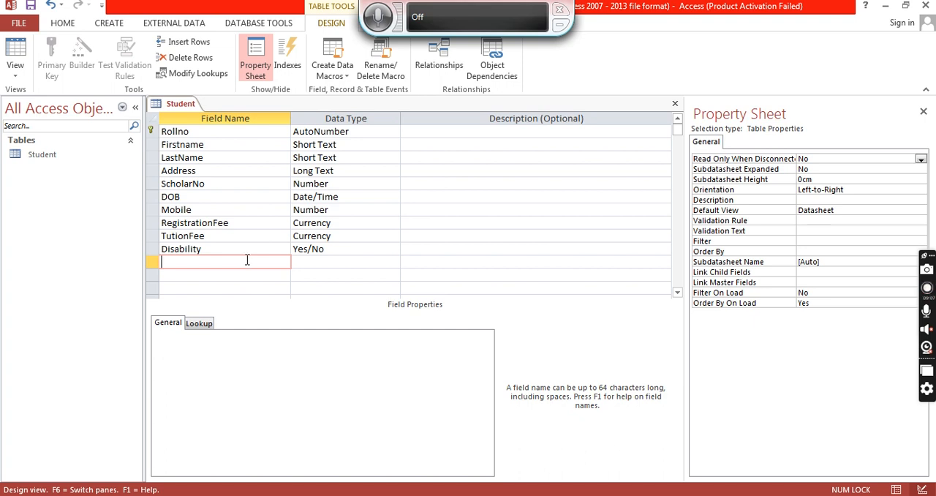
{"action": "type", "text": "BirthCertificate"}
{"action": "key", "text": "Tab"}
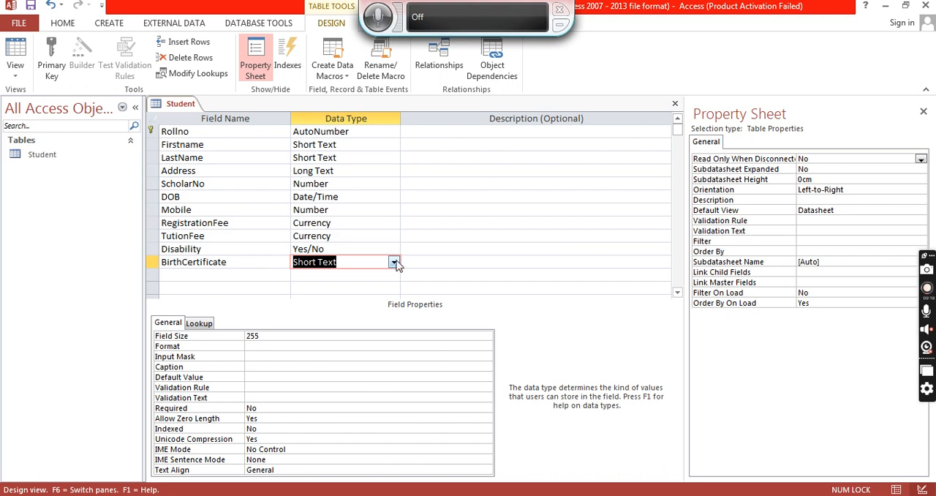
{"action": "left_click", "coordinate": [394, 262]}
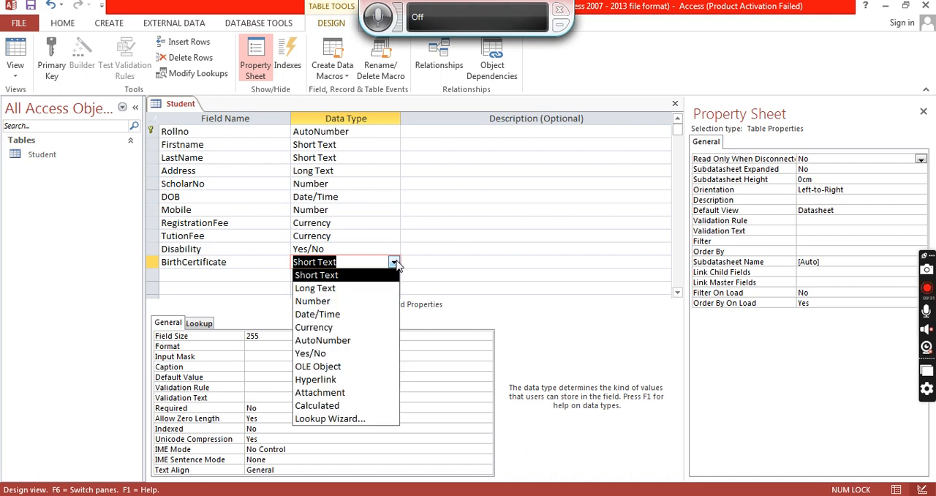
{"action": "left_click", "coordinate": [358, 373]}
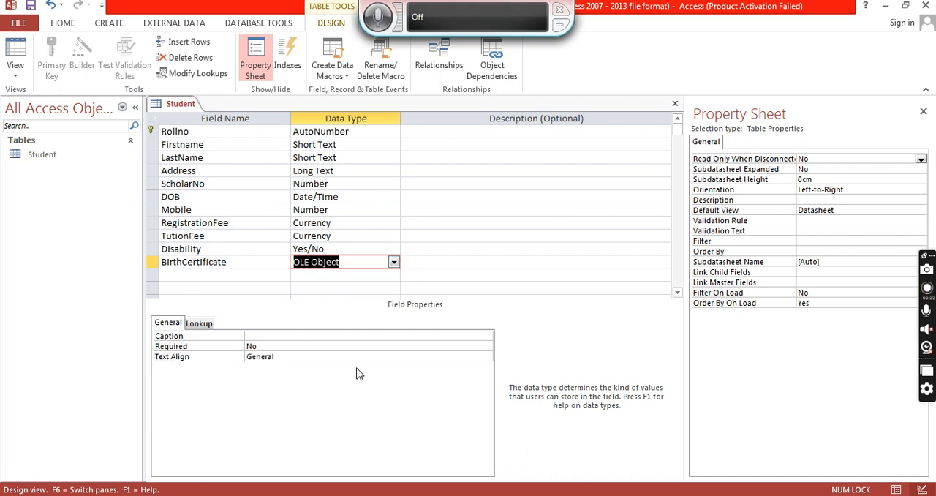
- Add an Email field with the Hyperlink data type
{"action": "left_click", "coordinate": [676, 292]}
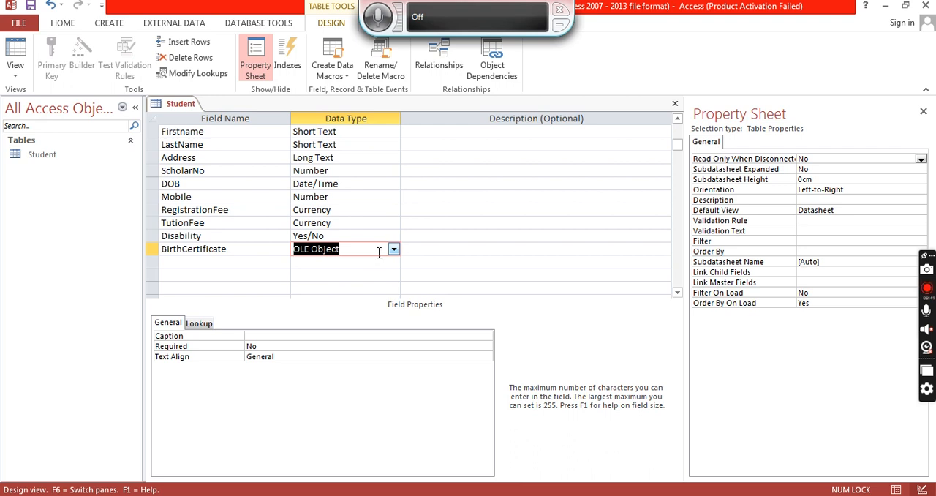
{"action": "left_click", "coordinate": [252, 261]}
{"action": "type", "text": "Email"}
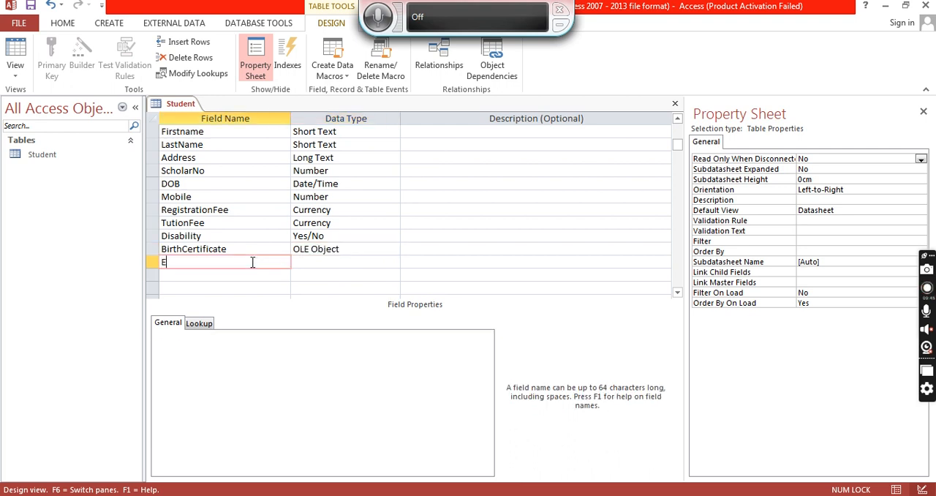
{"action": "key", "text": "Tab"}
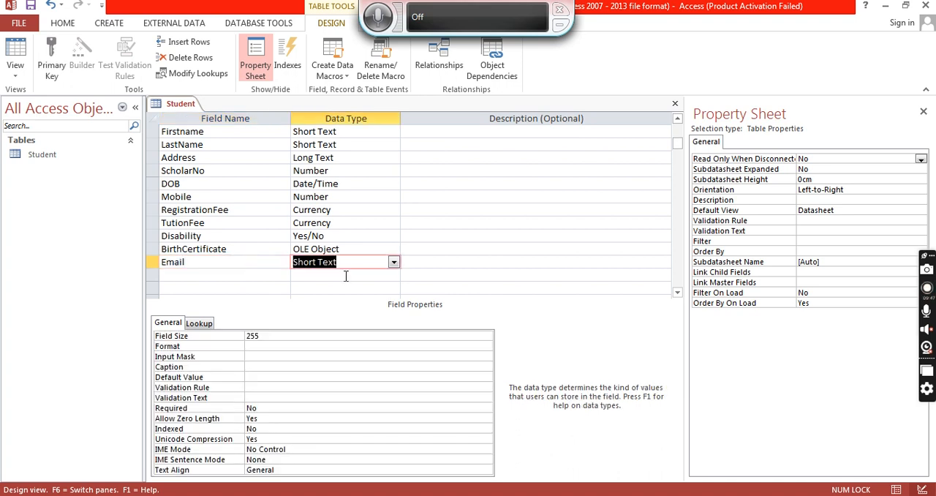
{"action": "left_click", "coordinate": [394, 262]}
{"action": "left_click", "coordinate": [348, 379]}
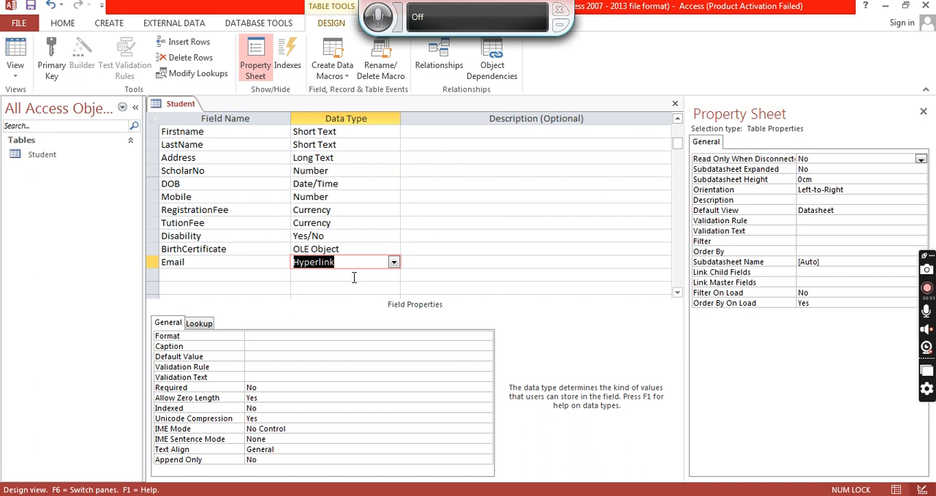
- Add a Photo field with the Attachment data type
{"action": "left_click", "coordinate": [273, 277]}
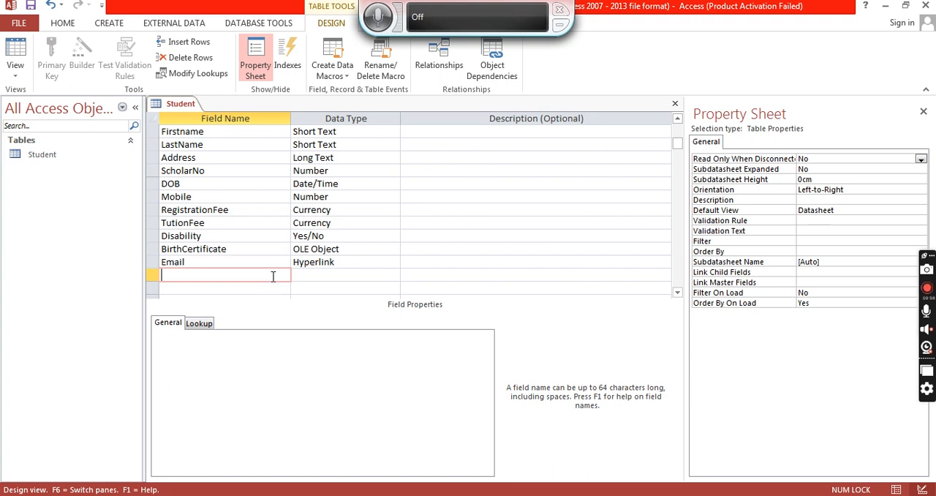
{"action": "type", "text": "Photo"}
{"action": "key", "text": "Tab"}
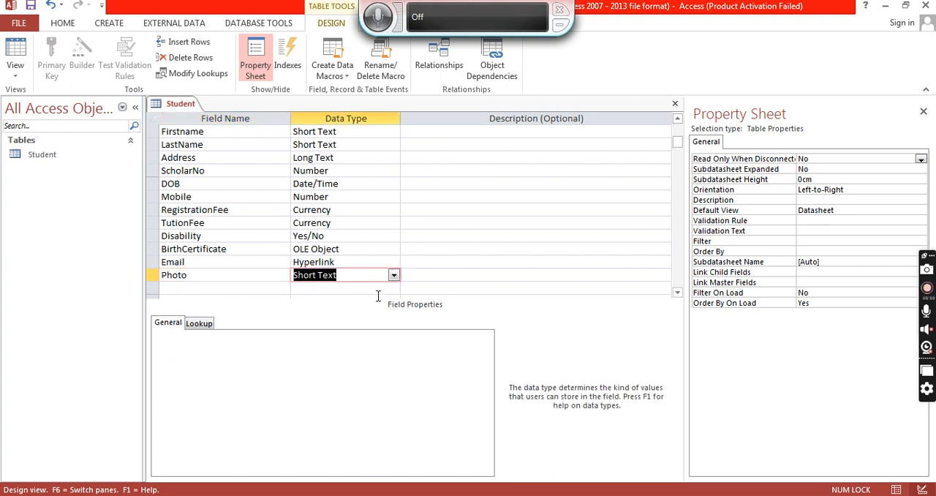
{"action": "left_click", "coordinate": [393, 278]}
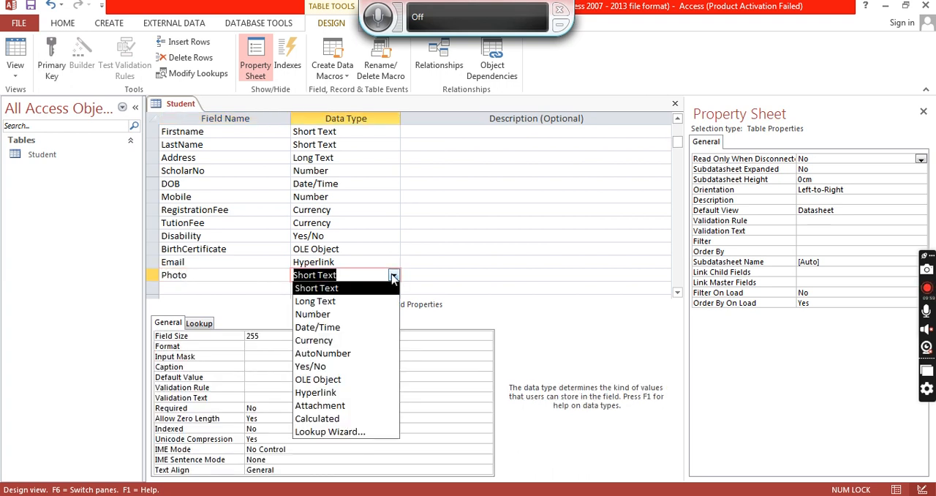
{"action": "left_click", "coordinate": [333, 411]}
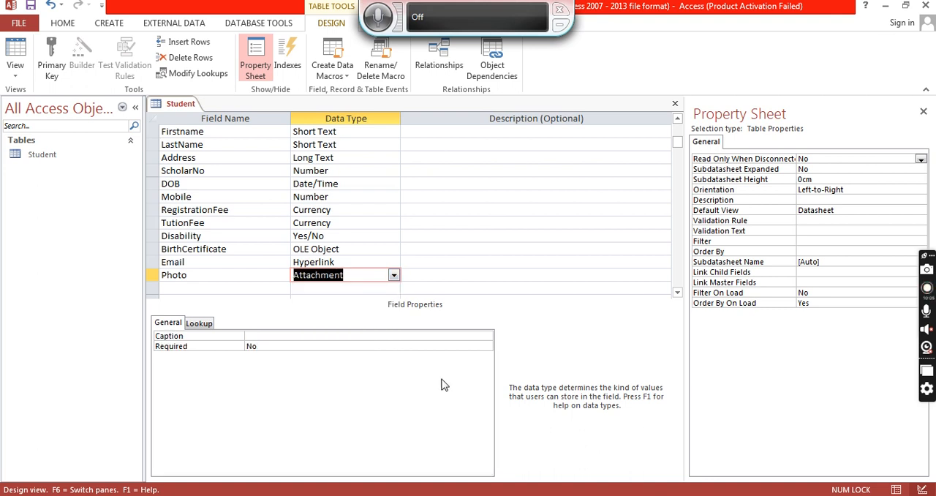
{"action": "left_click", "coordinate": [676, 292]}
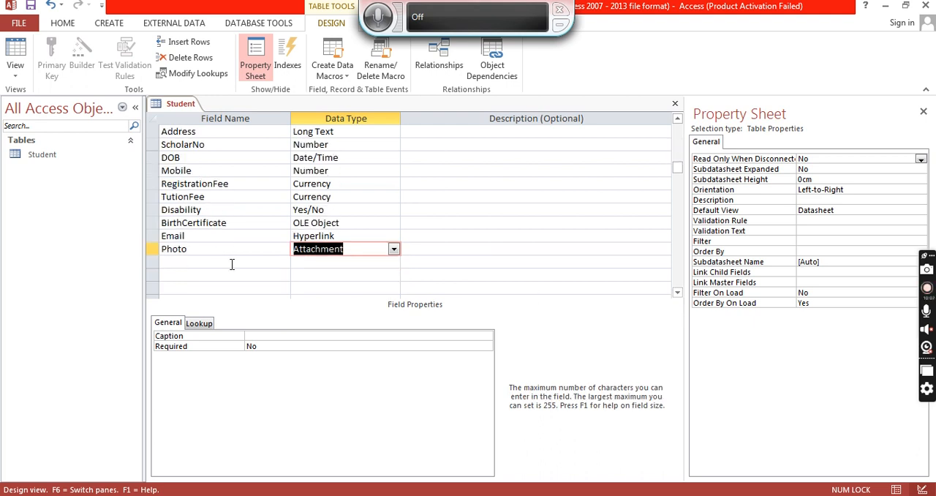
{"action": "left_click", "coordinate": [233, 263]}
{"action": "left_click", "coordinate": [362, 248]}
{"action": "left_click", "coordinate": [393, 250]}
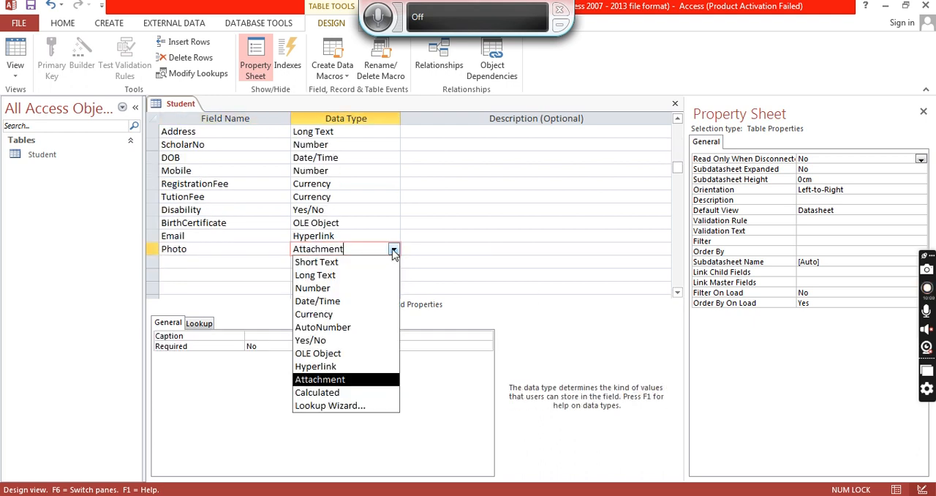
{"action": "left_click", "coordinate": [393, 251]}
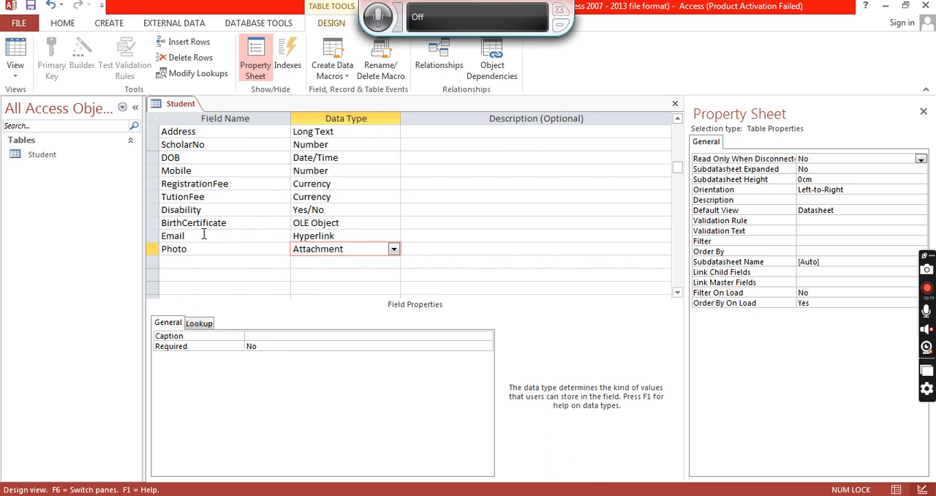
{"action": "left_click", "coordinate": [154, 209]}
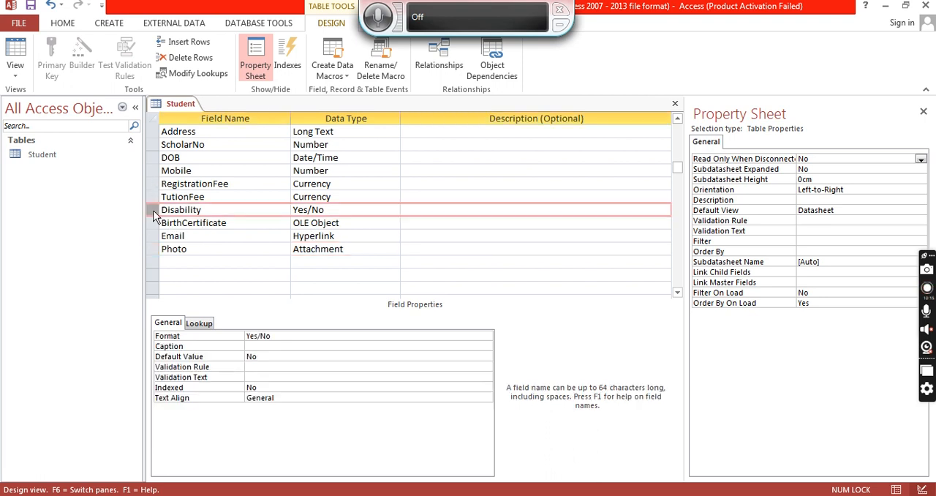
{"action": "right_click", "coordinate": [153, 212]}
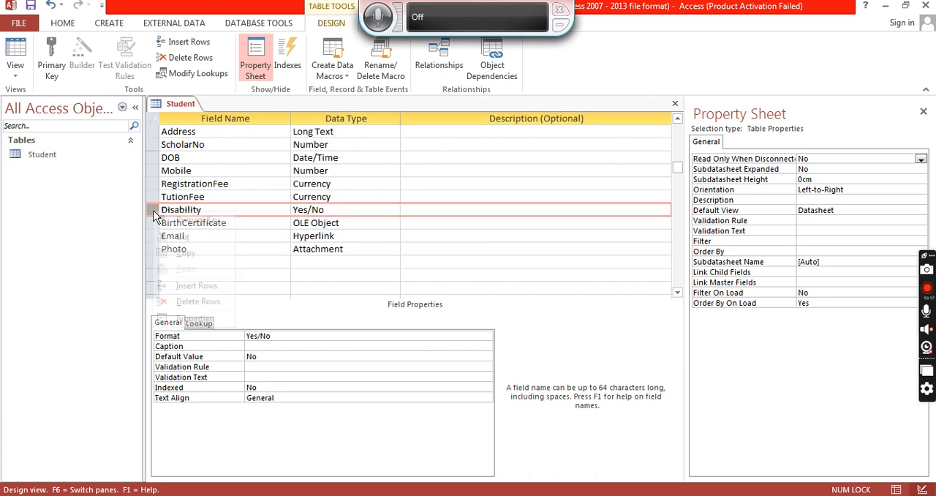
{"action": "left_click", "coordinate": [196, 285]}
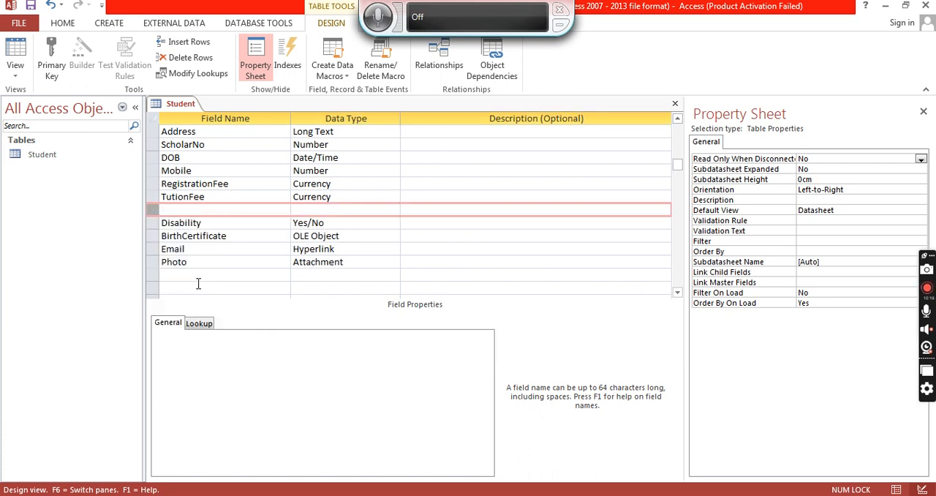
{"action": "left_click", "coordinate": [209, 210]}
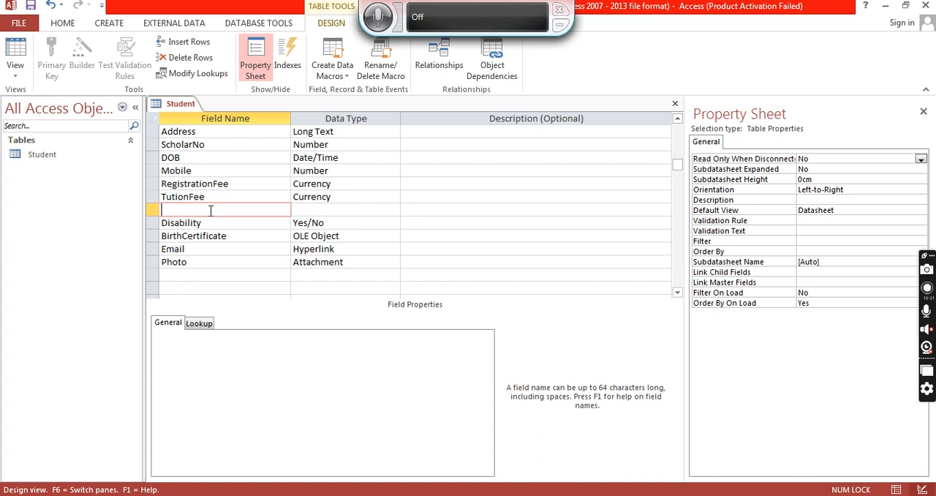
{"action": "type", "text": "TotalFess"}
{"action": "key", "text": "Escape"}
{"action": "right_click", "coordinate": [153, 209]}
{"action": "left_click", "coordinate": [191, 298]}
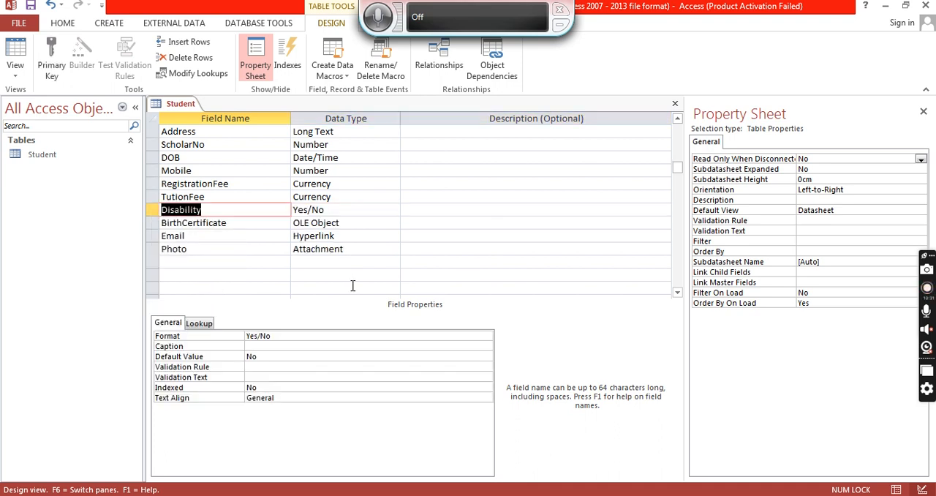
- Insert a Total field above Disability and give it the Calculated data type
{"action": "left_click", "coordinate": [153, 210]}
{"action": "right_click", "coordinate": [155, 210]}
{"action": "left_click", "coordinate": [192, 285]}
{"action": "left_click", "coordinate": [206, 209]}
{"action": "type", "text": "Total"}
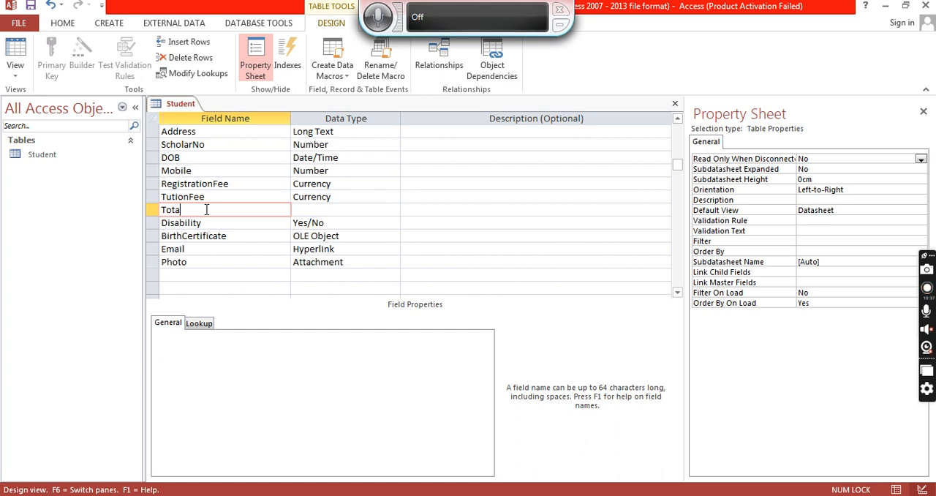
{"action": "key", "text": "Tab"}
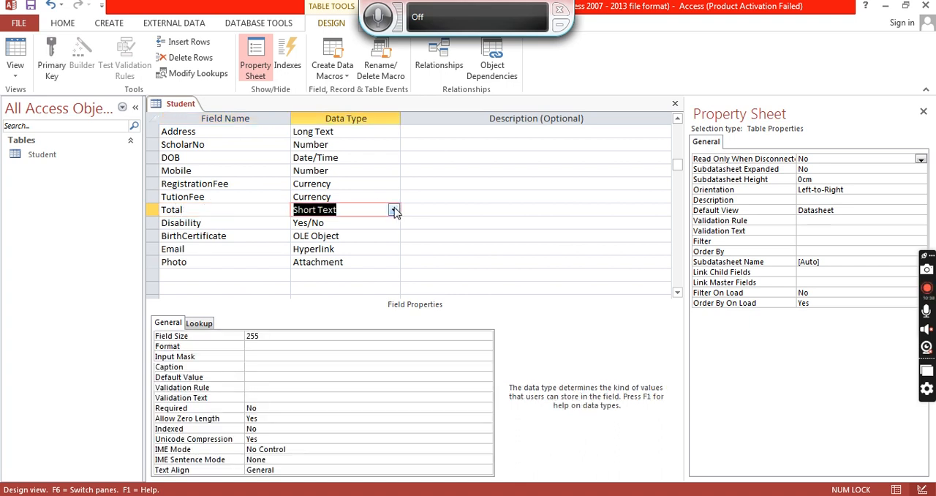
{"action": "left_click", "coordinate": [393, 210]}
{"action": "left_click", "coordinate": [340, 353]}
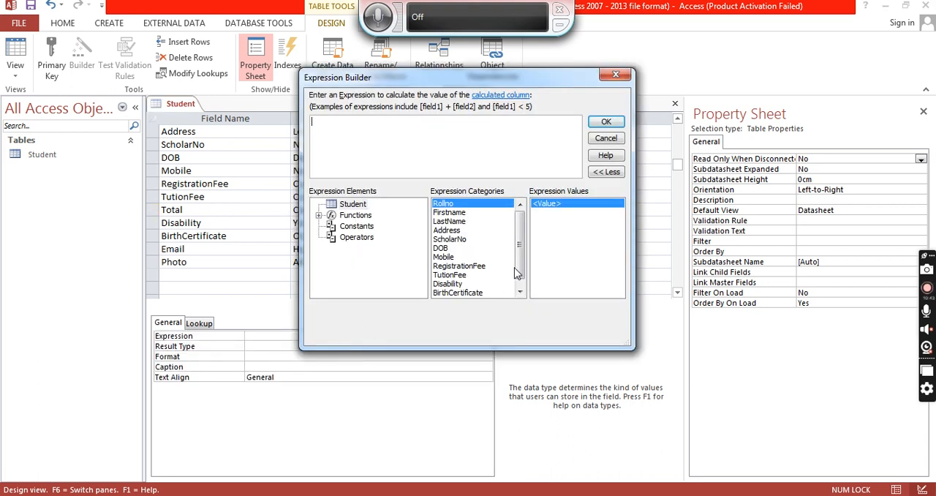
- Set the Total field's expression to [RegistrationFee] + [TutionFee]
{"action": "scroll", "coordinate": [523, 279], "scroll_direction": "down", "scroll_amount": 1}
{"action": "left_click", "coordinate": [473, 259]}
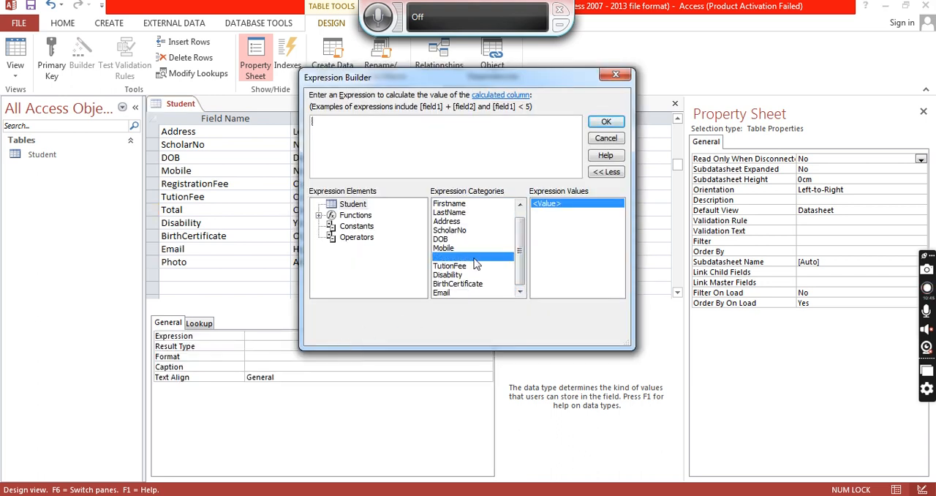
{"action": "double_click", "coordinate": [475, 261]}
{"action": "type", "text": "+"}
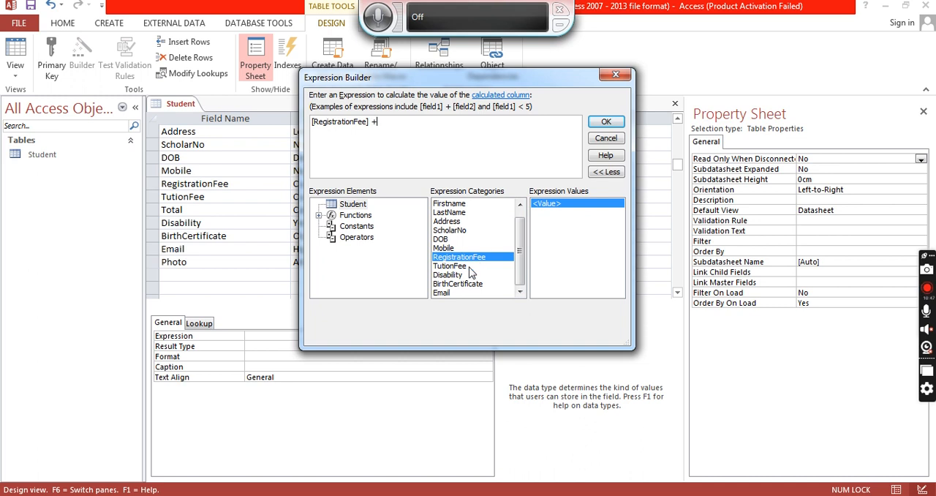
{"action": "double_click", "coordinate": [467, 268]}
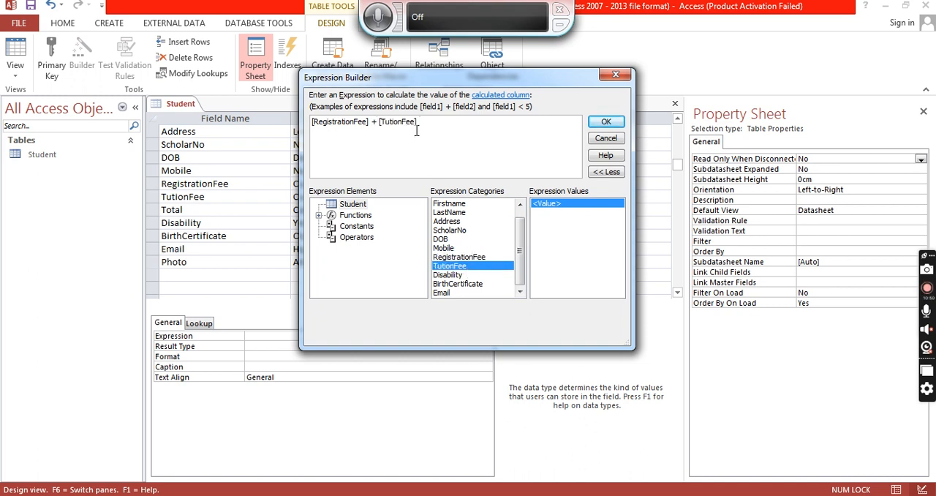
{"action": "left_click", "coordinate": [607, 130]}
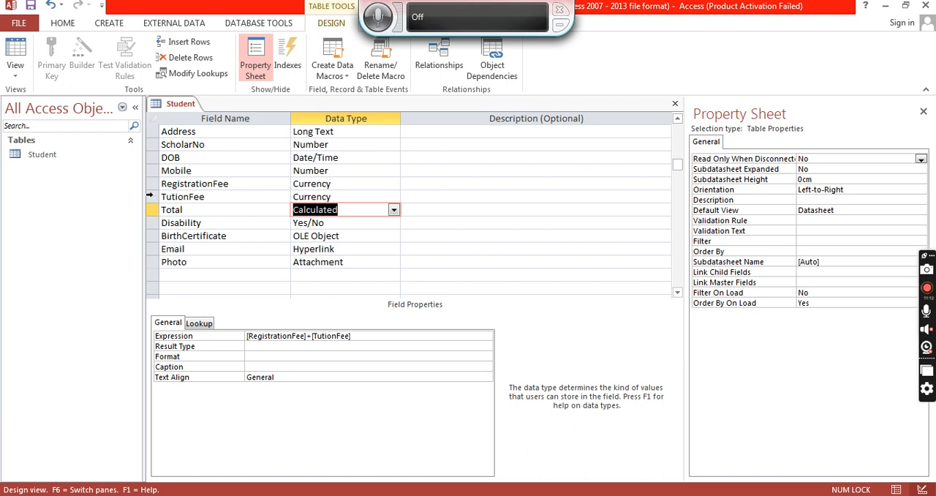
- Insert a blank row above the RegistrationFee field
{"action": "left_click", "coordinate": [151, 184]}
{"action": "right_click", "coordinate": [152, 185]}
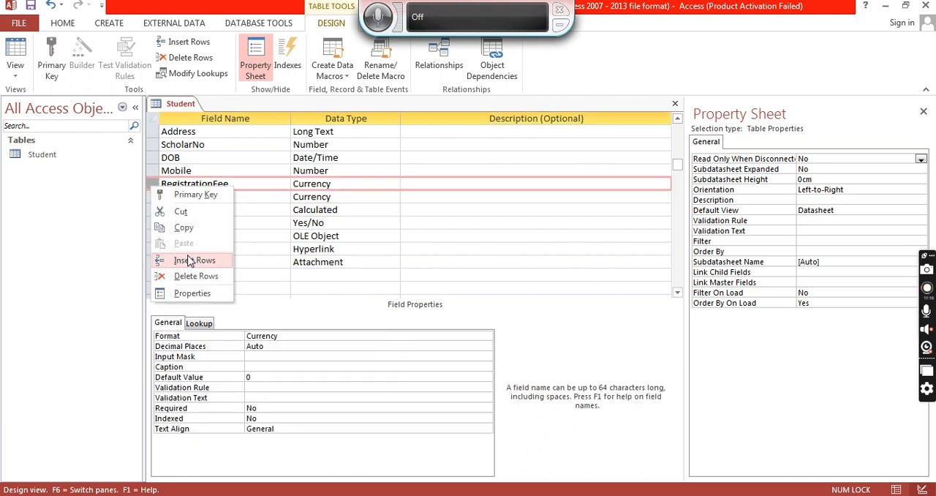
{"action": "left_click", "coordinate": [192, 260]}
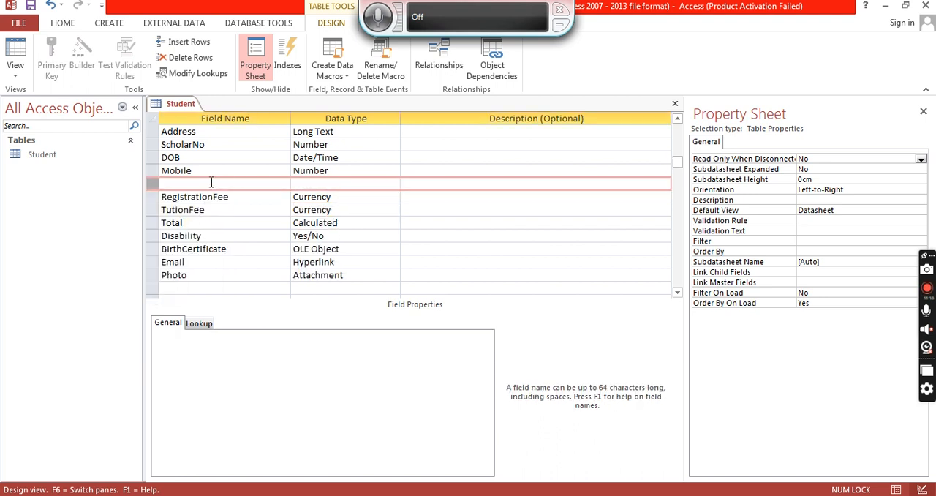
- Name the inserted blank field Subject
{"action": "left_click", "coordinate": [212, 183]}
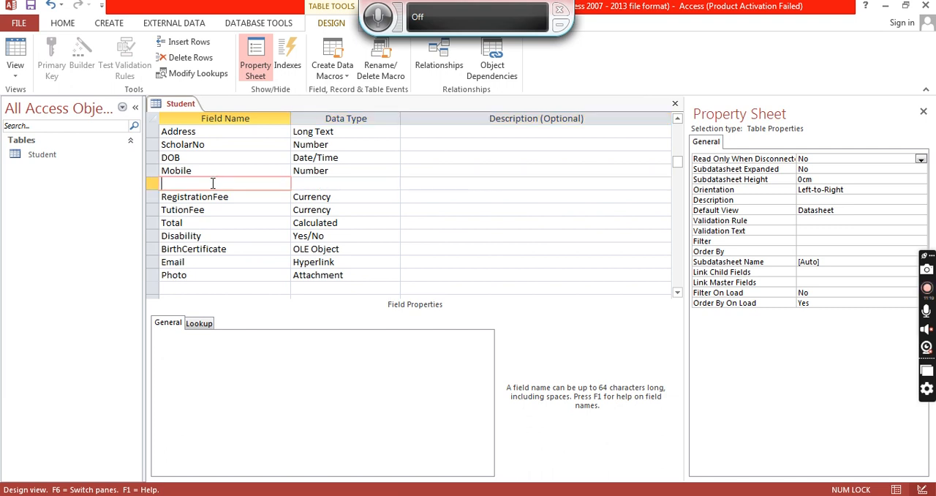
{"action": "type", "text": "Subject"}
{"action": "key", "text": "Tab"}
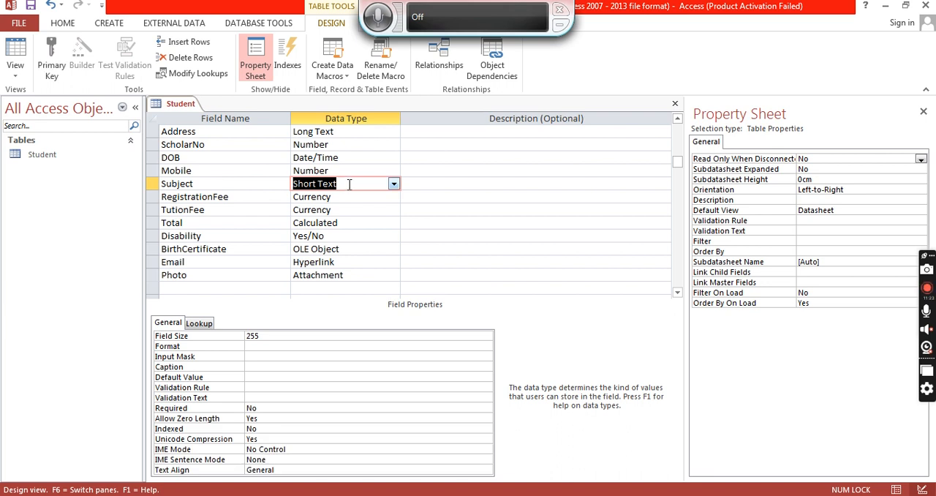
- Start the Lookup Wizard for the Subject field and choose to type in the lookup values yourself
{"action": "left_click", "coordinate": [394, 183]}
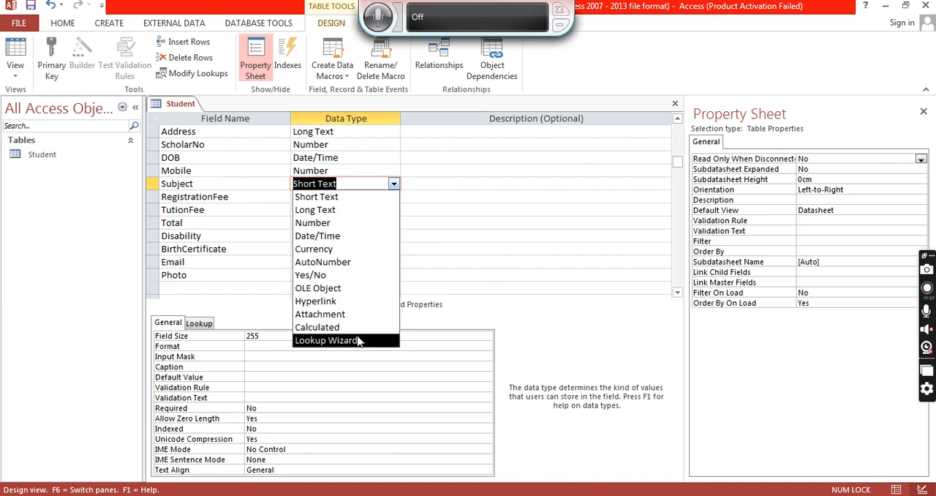
{"action": "left_click", "coordinate": [358, 342]}
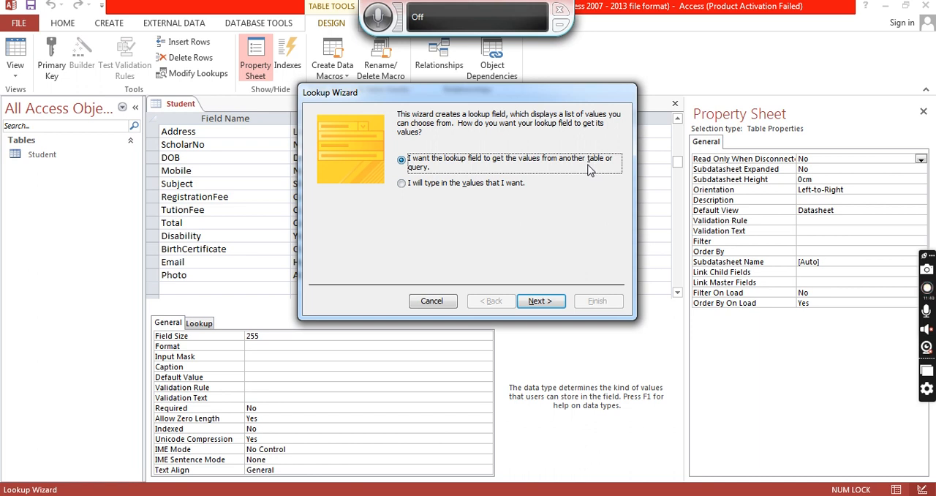
{"action": "left_click", "coordinate": [403, 185]}
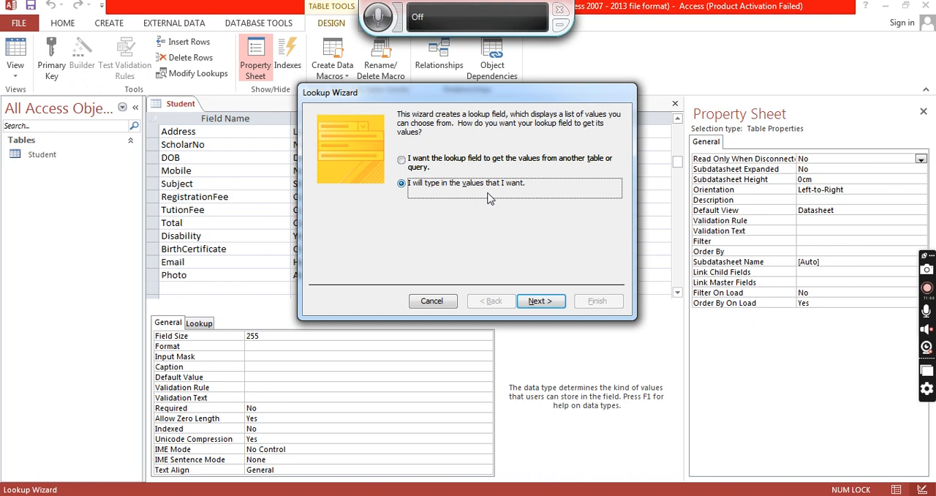
{"action": "left_click", "coordinate": [539, 300]}
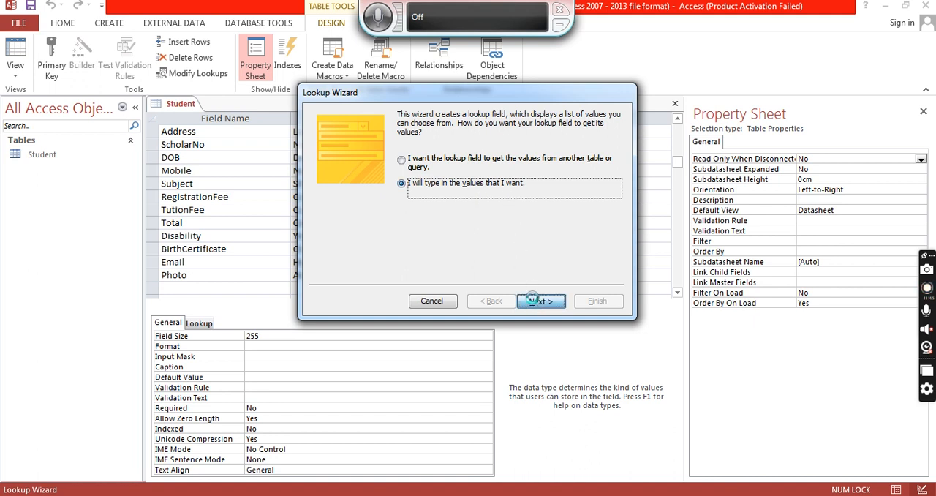
- Enter the lookup values Maths, Arts and Bio and finish the wizard
{"action": "left_click", "coordinate": [380, 198]}
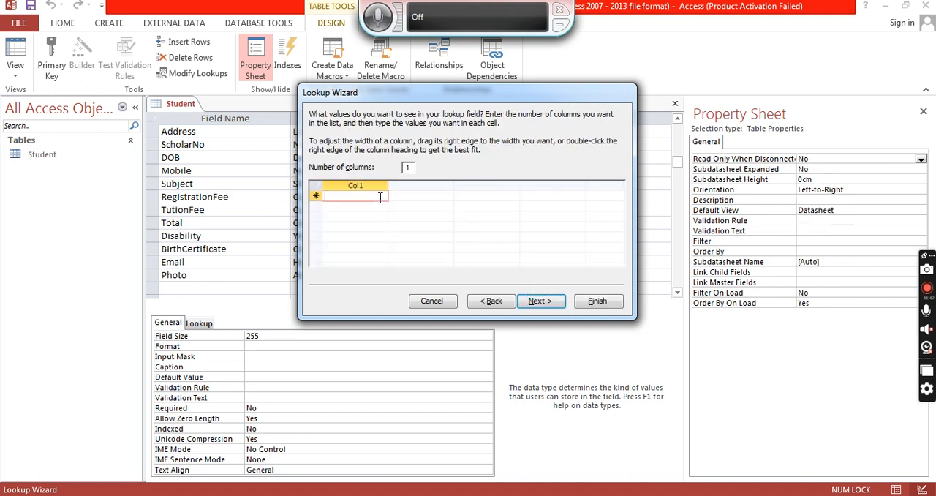
{"action": "type", "text": "Maths"}
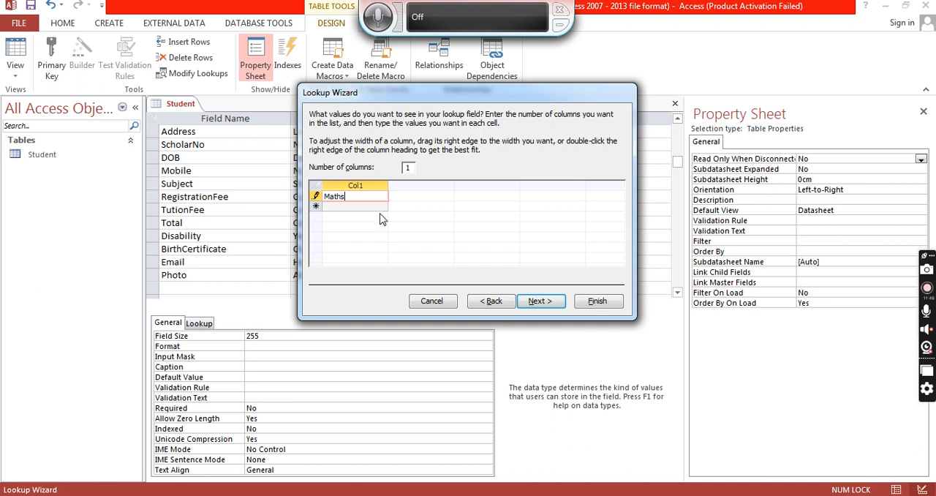
{"action": "left_click", "coordinate": [366, 208]}
{"action": "type", "text": "Arts"}
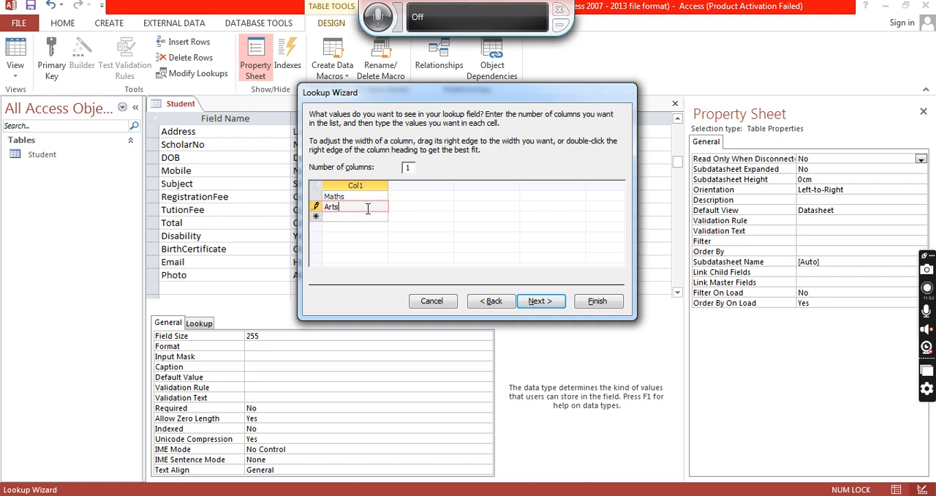
{"action": "left_click", "coordinate": [368, 215]}
{"action": "type", "text": "Bio"}
{"action": "left_click", "coordinate": [540, 301]}
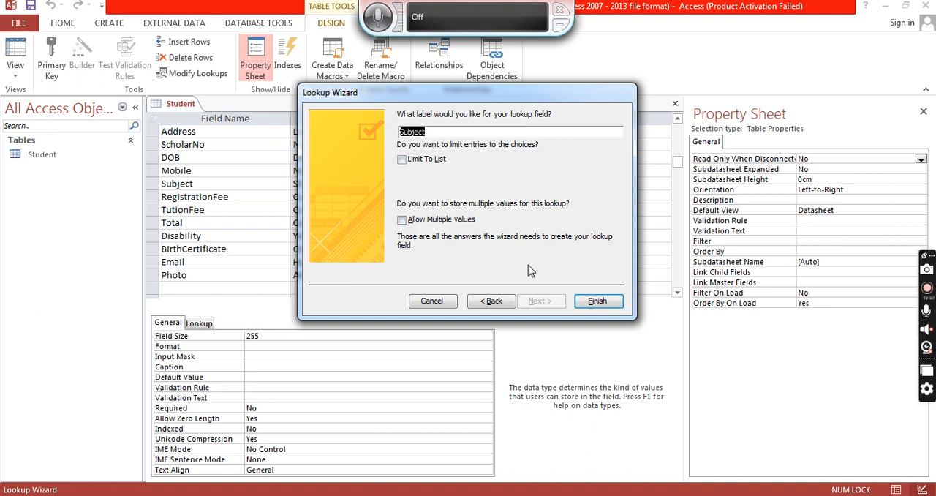
{"action": "left_click", "coordinate": [598, 302]}
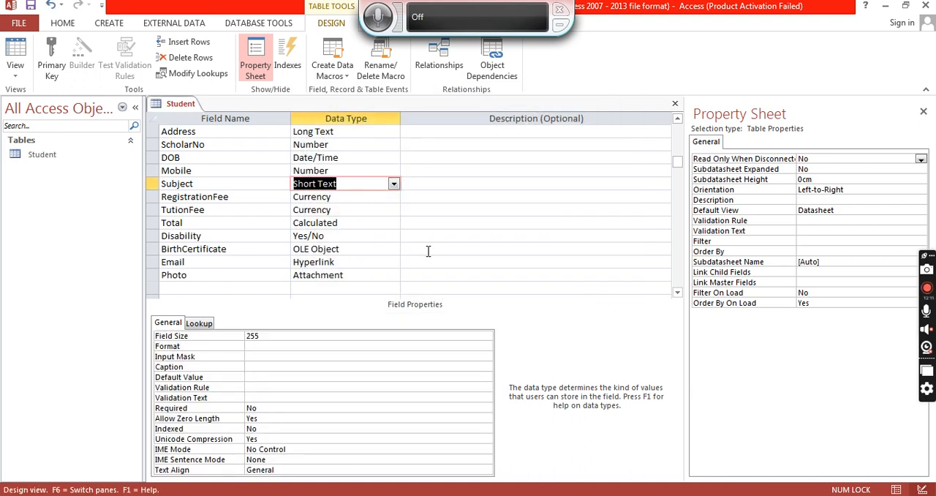
- Switch the Student table to Datasheet View, saving the table when asked
{"action": "scroll", "coordinate": [376, 155], "scroll_direction": "up", "scroll_amount": 1}
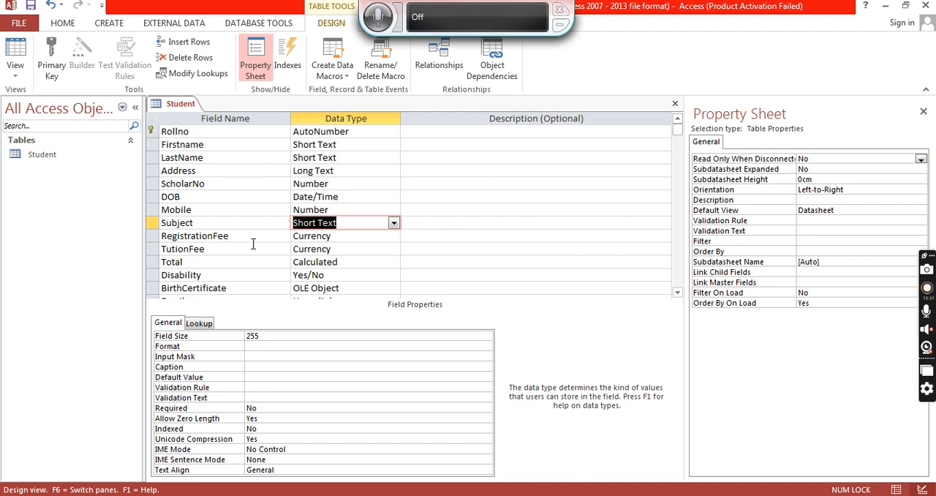
{"action": "scroll", "coordinate": [252, 244], "scroll_direction": "down", "scroll_amount": 1}
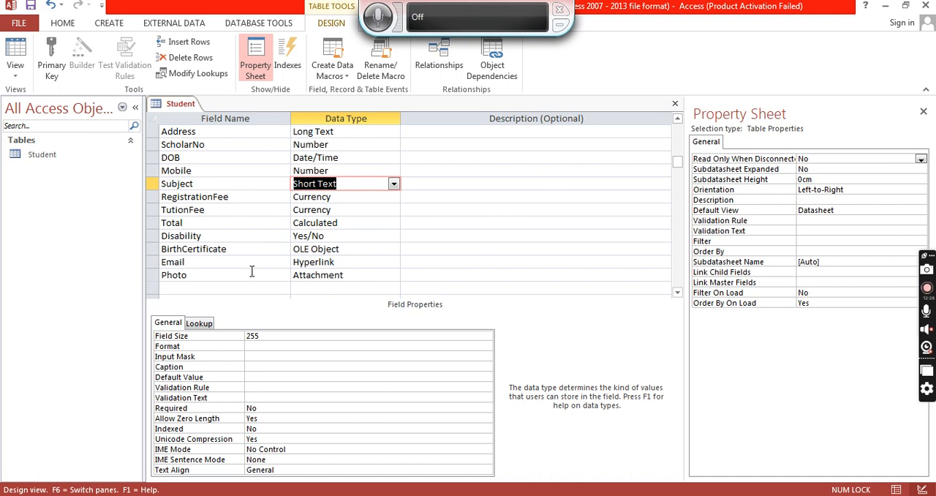
{"action": "right_click", "coordinate": [185, 108]}
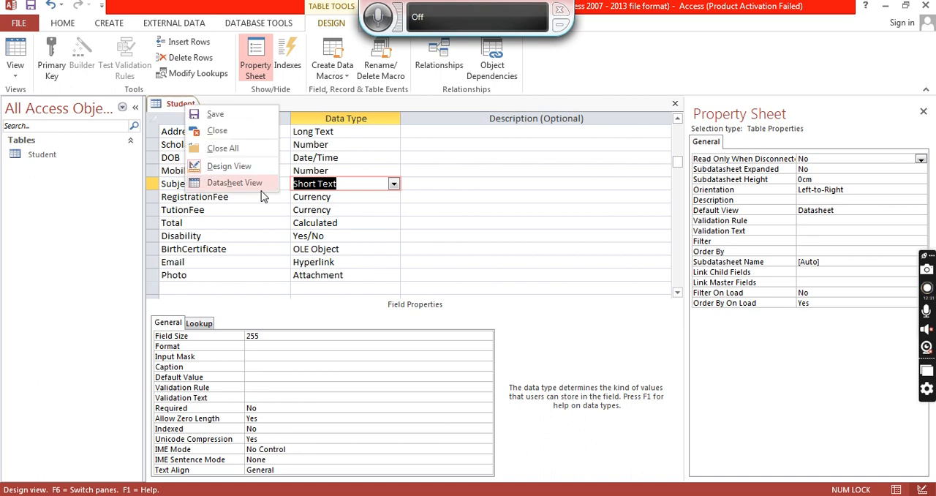
{"action": "left_click", "coordinate": [241, 185]}
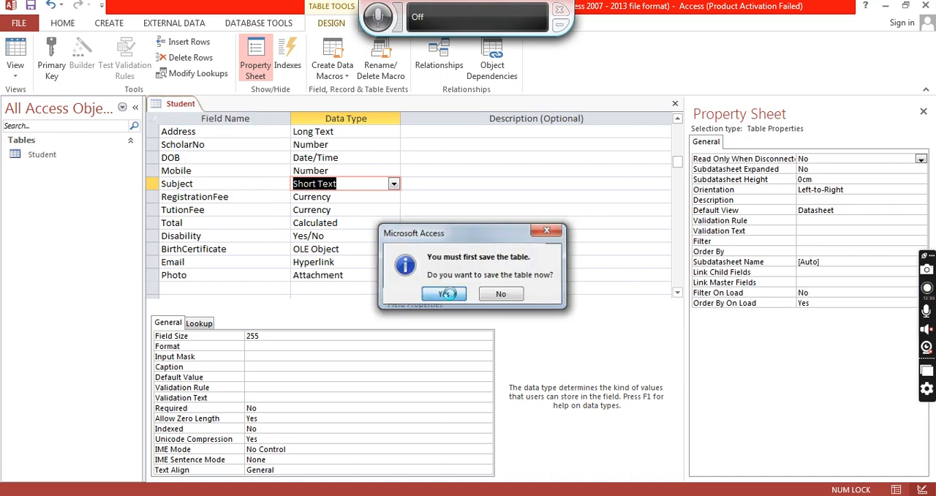
{"action": "left_click", "coordinate": [445, 292]}
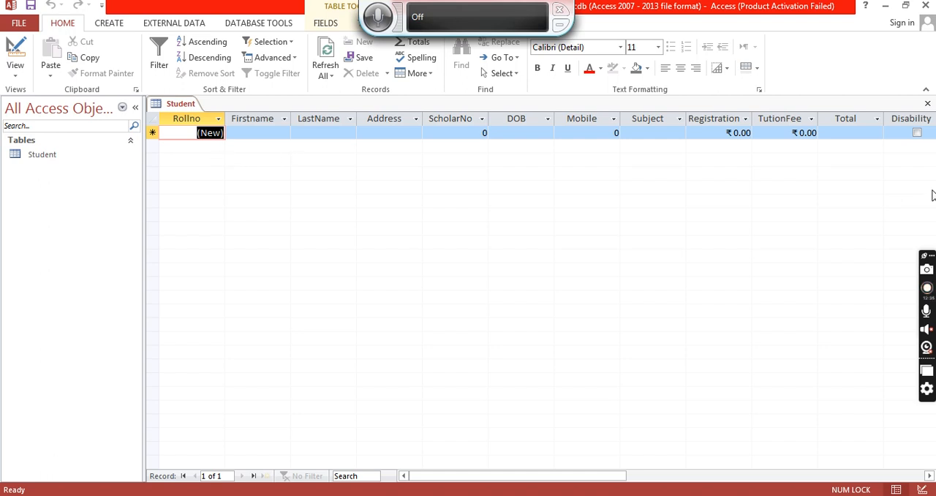
- Start a new record with the student's first name, last name, address and scholar number
{"action": "left_click", "coordinate": [265, 132]}
{"action": "key", "text": "Tab"}
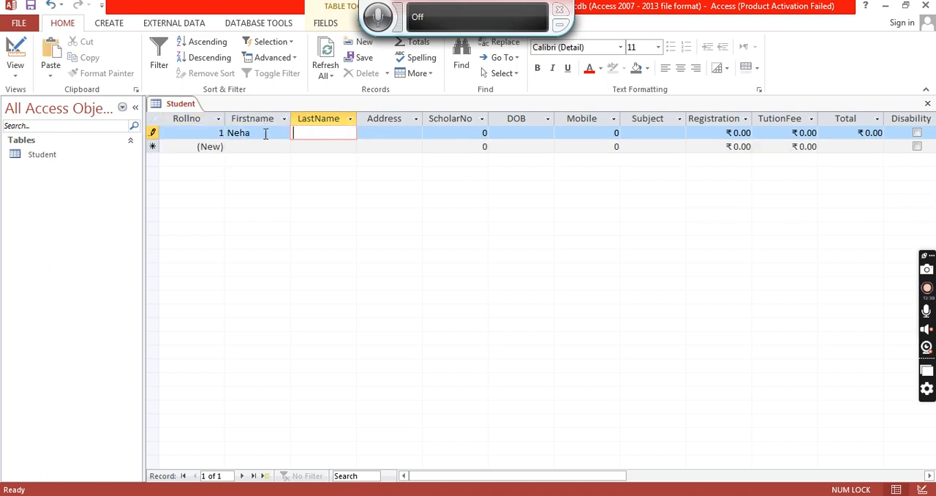
{"action": "key", "text": "Tab"}
{"action": "type", "text": "Mandsau"}
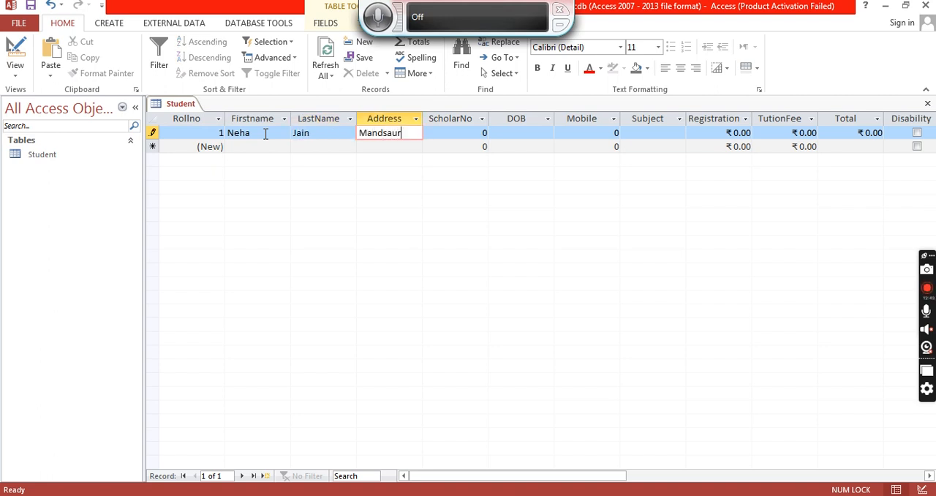
{"action": "key", "text": "Tab"}
{"action": "type", "text": "52415"}
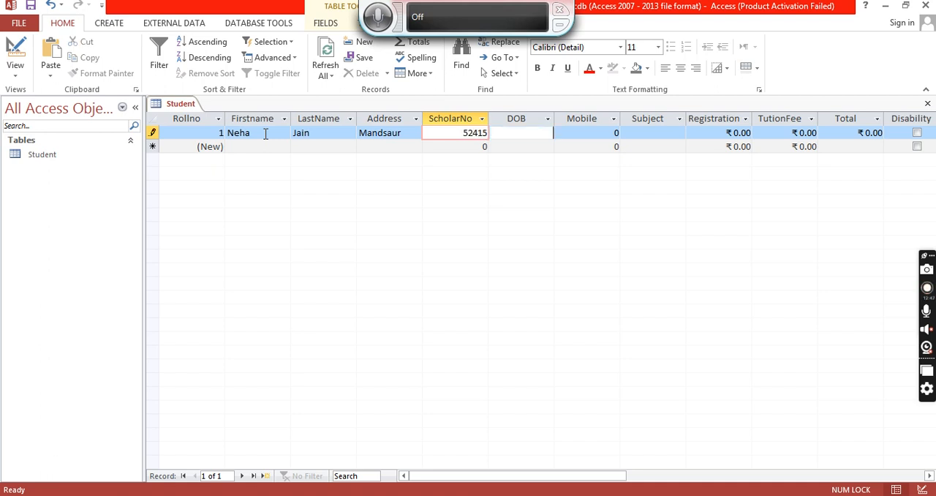
{"action": "key", "text": "Tab"}
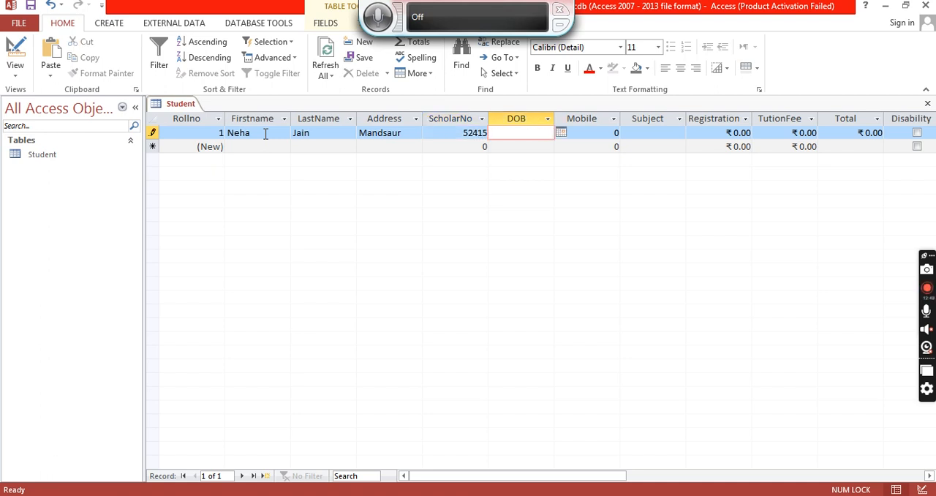
- Enter the student's date of birth using the date picker with an edited year, and the mobile number
{"action": "left_click", "coordinate": [563, 135]}
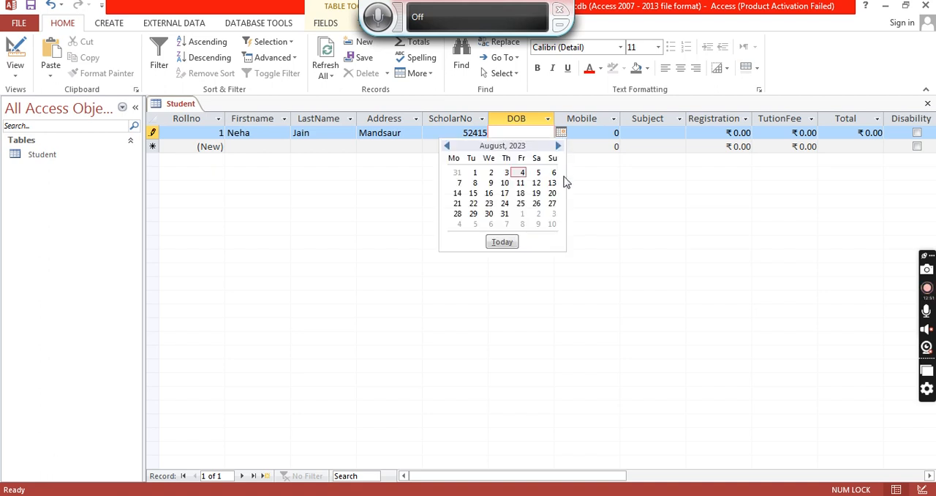
{"action": "left_click", "coordinate": [490, 172]}
{"action": "key", "text": "BackSpace"}
{"action": "key", "text": "BackSpace"}
{"action": "key", "text": "BackSpace"}
{"action": "key", "text": "BackSpace"}
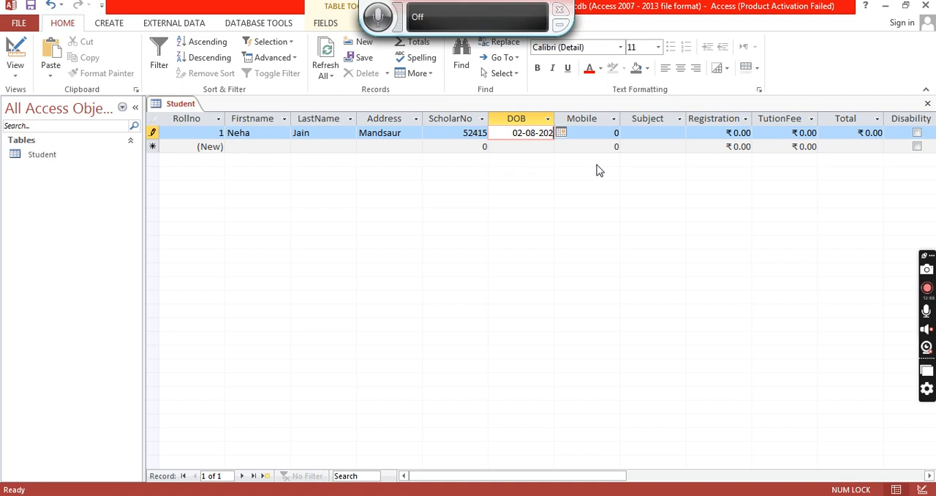
{"action": "type", "text": "1987"}
{"action": "key", "text": "Tab"}
{"action": "type", "text": "1"}
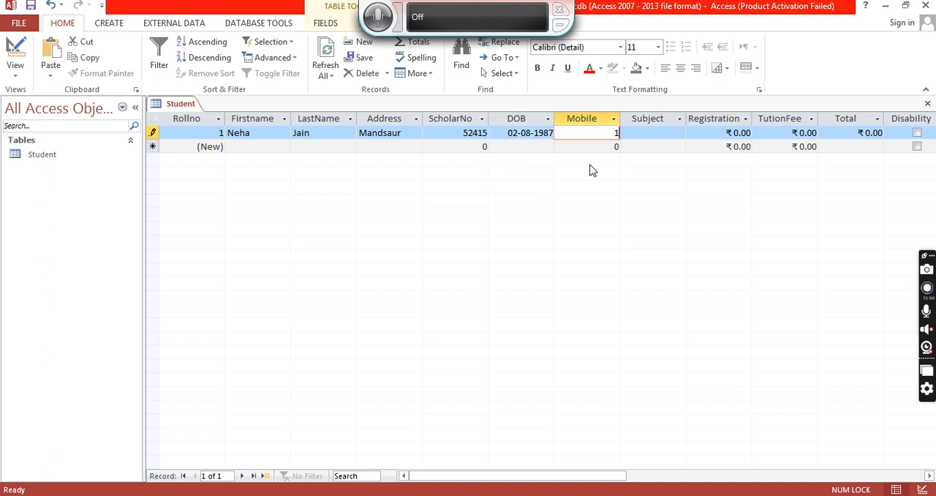
{"action": "type", "text": "234567898"}
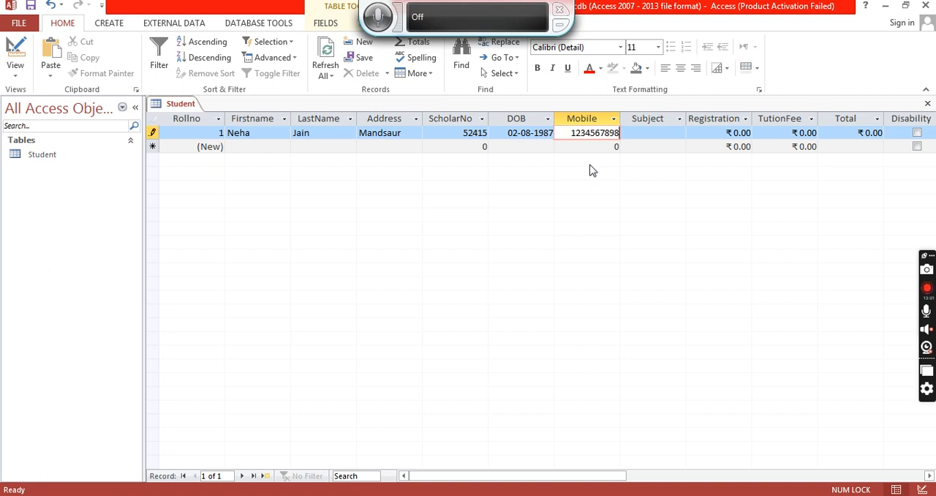
{"action": "key", "text": "Tab"}
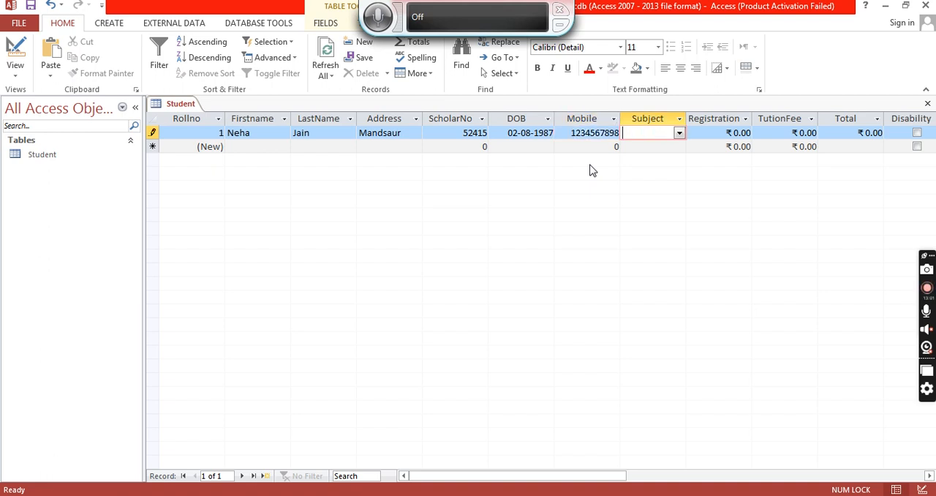
- Pick Arts as the subject and enter a registration fee of 25000 and a tuition fee of 1000
{"action": "left_click", "coordinate": [679, 134]}
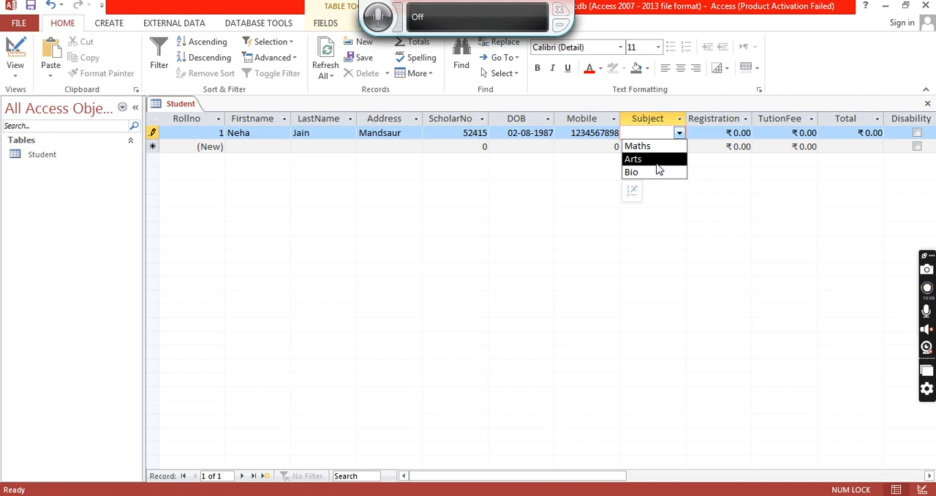
{"action": "left_click", "coordinate": [656, 161]}
{"action": "key", "text": "Tab"}
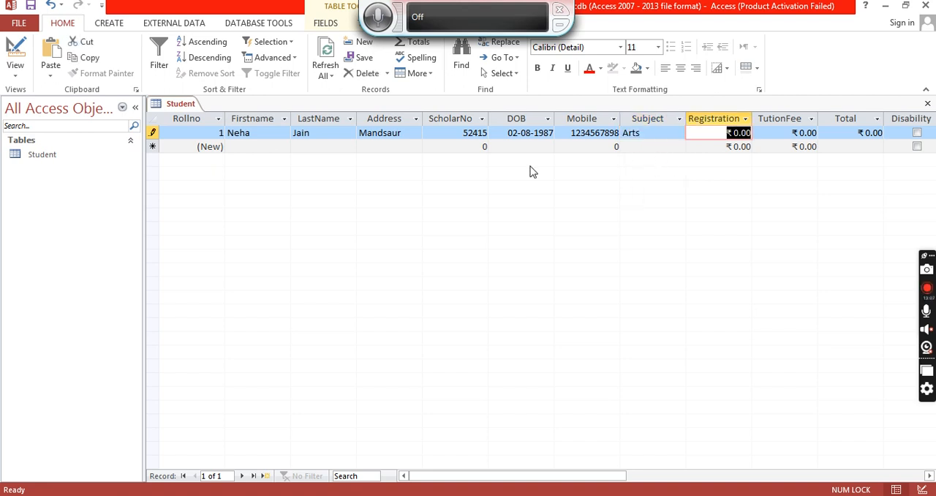
{"action": "type", "text": "25000"}
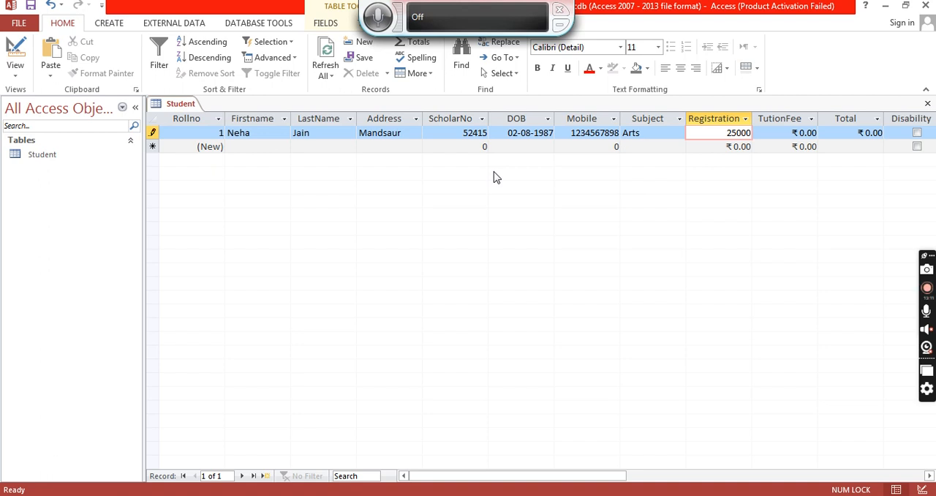
{"action": "key", "text": "Tab"}
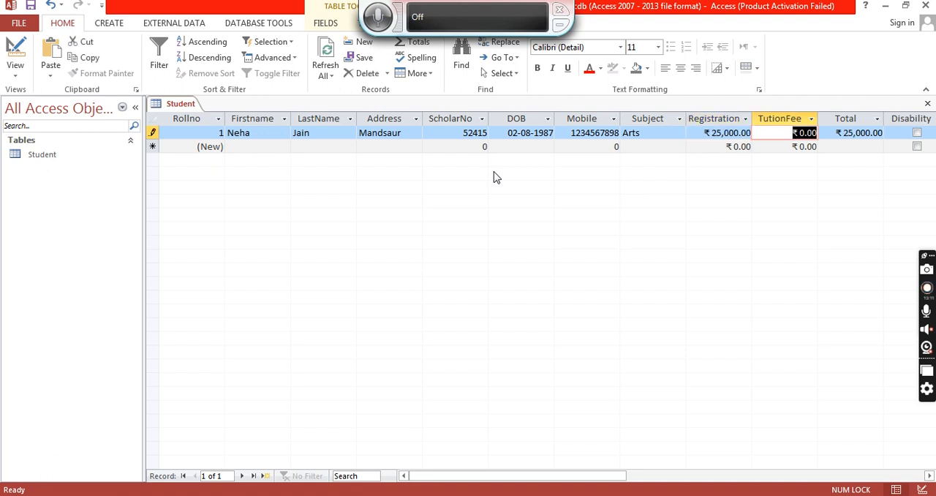
{"action": "type", "text": "1000"}
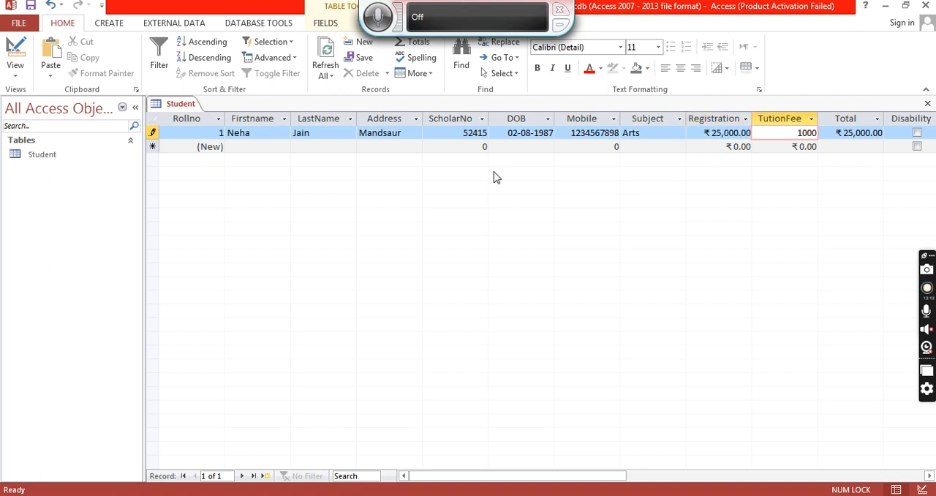
{"action": "key", "text": "Tab"}
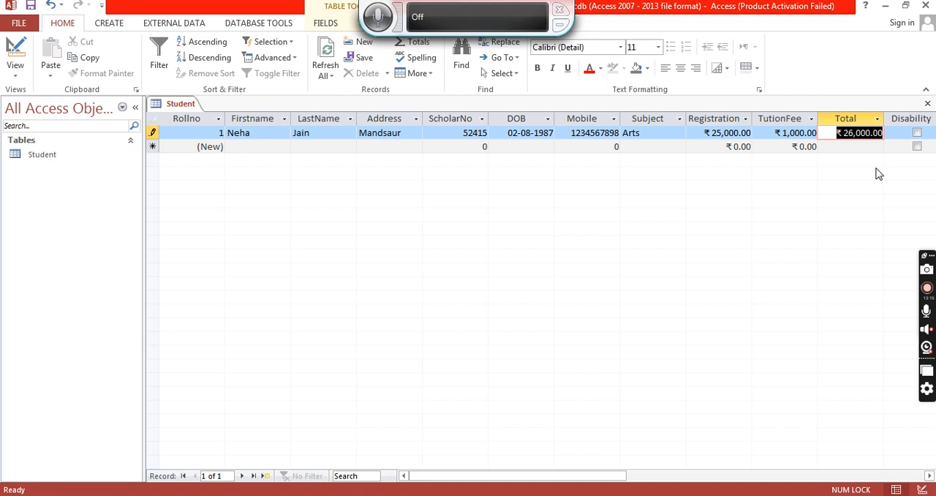
- Insert a new WordPad Document object into the first student's BirthCertificate field
{"action": "left_click_drag", "start_coordinate": [490, 484], "coordinate": [549, 483]}
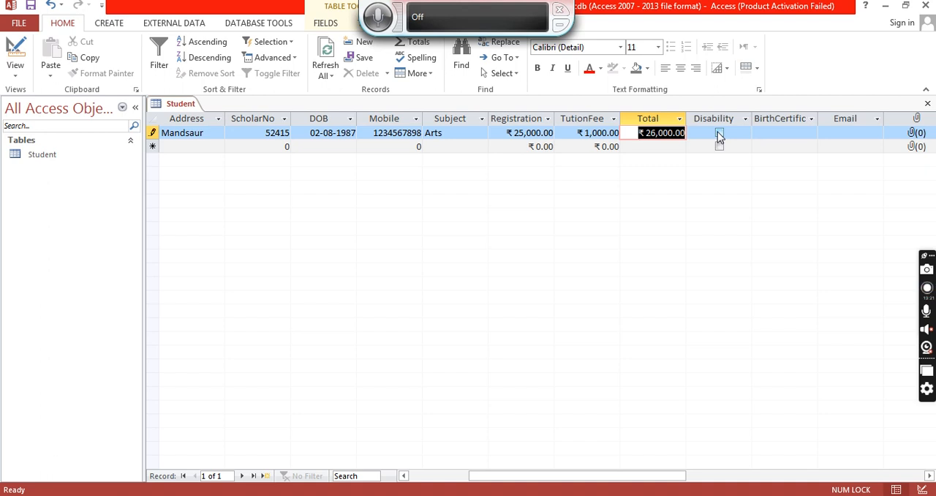
{"action": "left_click", "coordinate": [773, 136]}
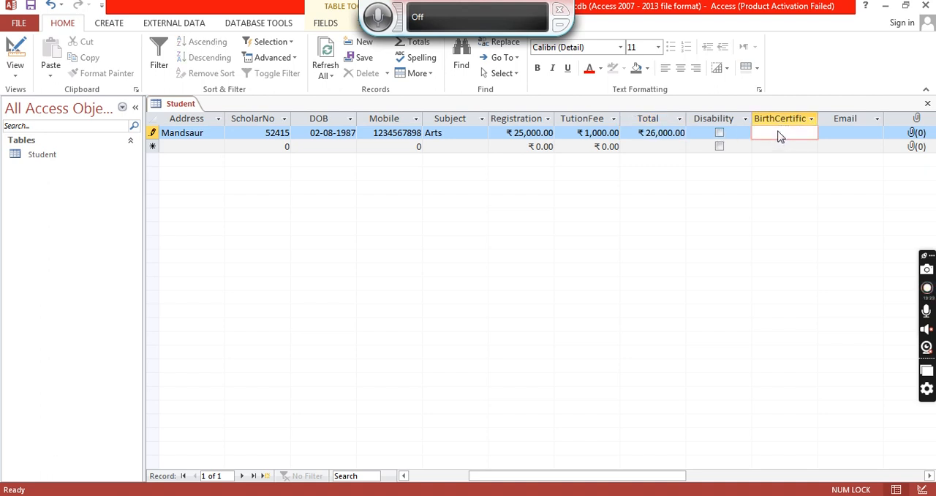
{"action": "right_click", "coordinate": [780, 136]}
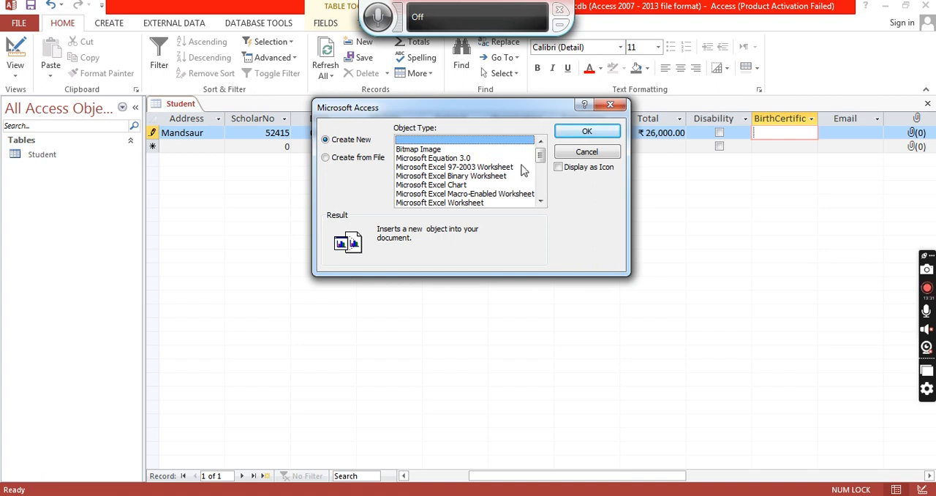
{"action": "left_click_drag", "start_coordinate": [541, 156], "coordinate": [548, 204]}
{"action": "left_click", "coordinate": [435, 203]}
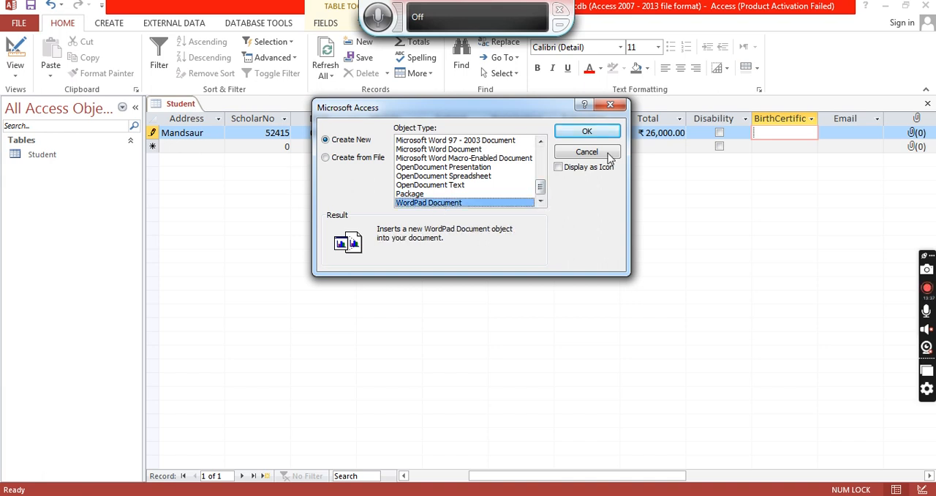
{"action": "left_click", "coordinate": [598, 133]}
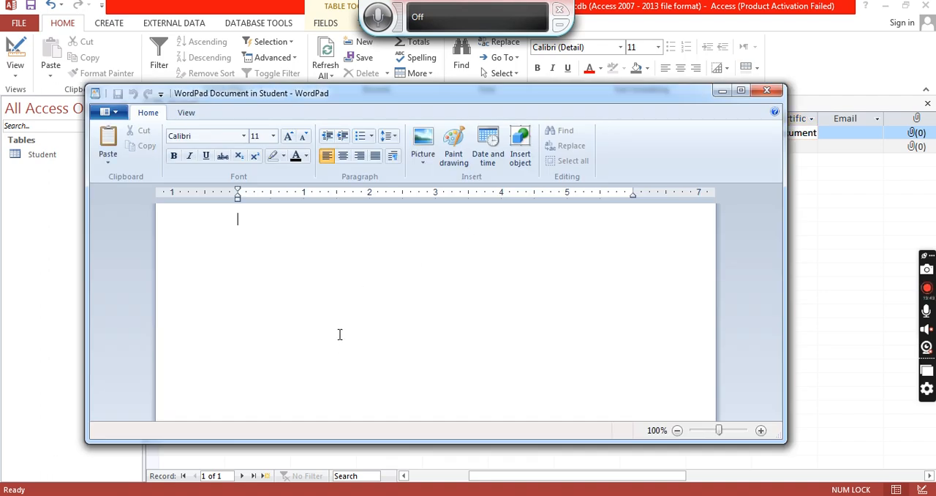
- Insert the current time in PM 03:13:00 format and the text "my birth date" into the document, then close WordPad
{"action": "left_click", "coordinate": [489, 146]}
{"action": "left_click", "coordinate": [501, 249]}
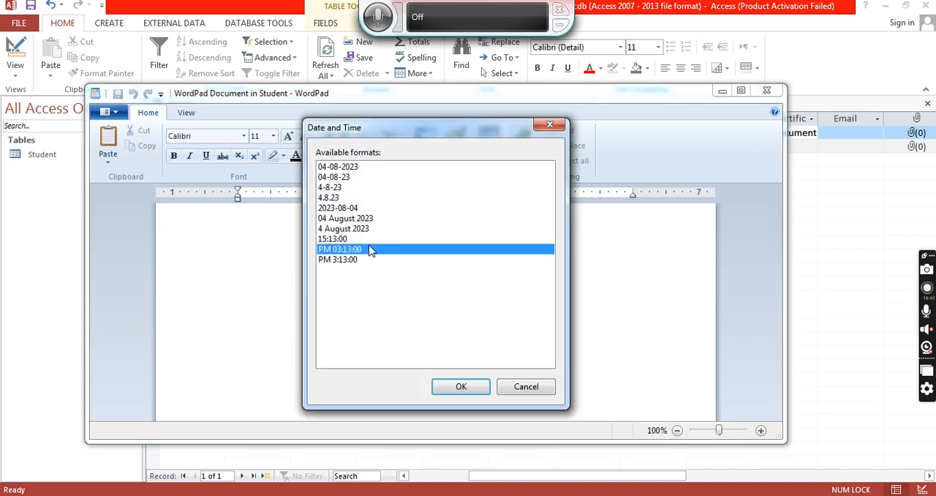
{"action": "key", "text": "Return"}
{"action": "type", "text": "askjl"}
{"action": "key", "text": "BackSpace"}
{"action": "key", "text": "BackSpace"}
{"action": "key", "text": "BackSpace"}
{"action": "key", "text": "BackSpace"}
{"action": "key", "text": "BackSpace"}
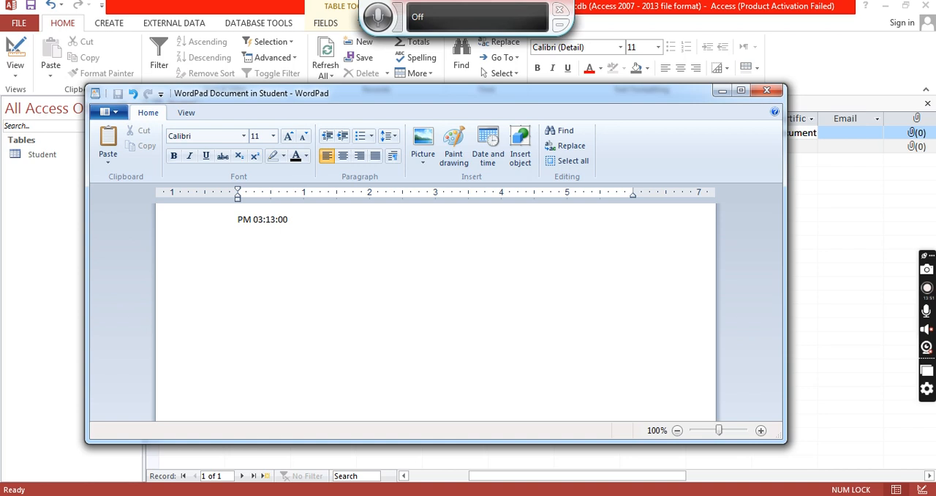
{"action": "type", "text": "my birth date"}
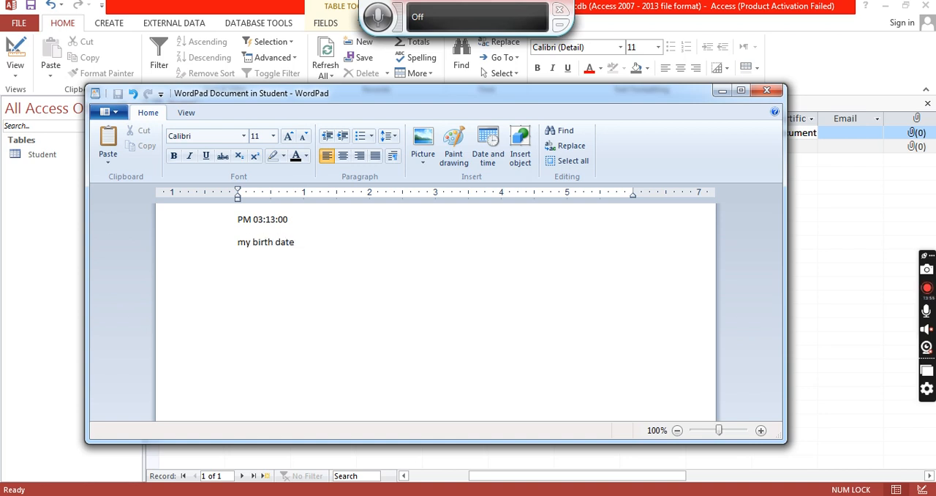
{"action": "left_click", "coordinate": [768, 90]}
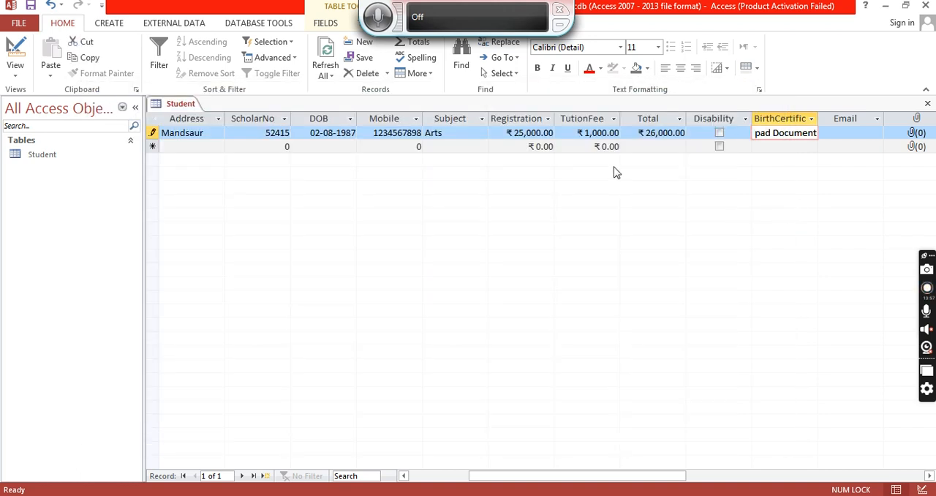
- Enter the student's e-mail address in the Email field
{"action": "left_click", "coordinate": [857, 133]}
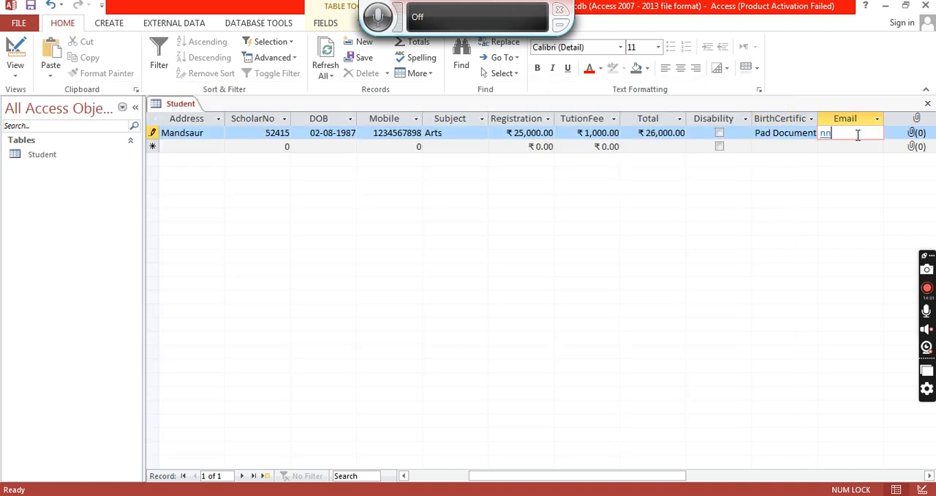
- Widen the Email column so the full address fits
{"action": "left_click_drag", "start_coordinate": [597, 478], "coordinate": [636, 478]}
{"action": "left_click_drag", "start_coordinate": [755, 115], "coordinate": [793, 117]}
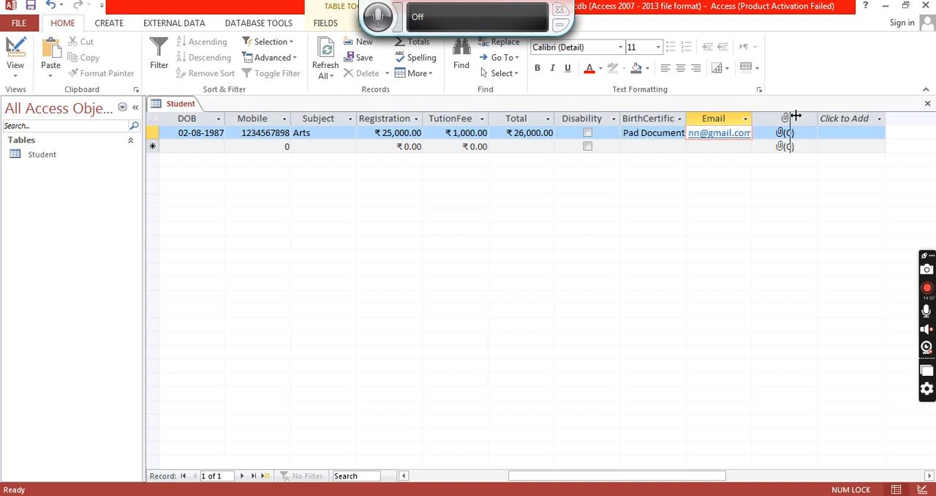
- Attach Desert.jpg from Sample Pictures to the first student's Photo field
{"action": "left_click", "coordinate": [737, 144]}
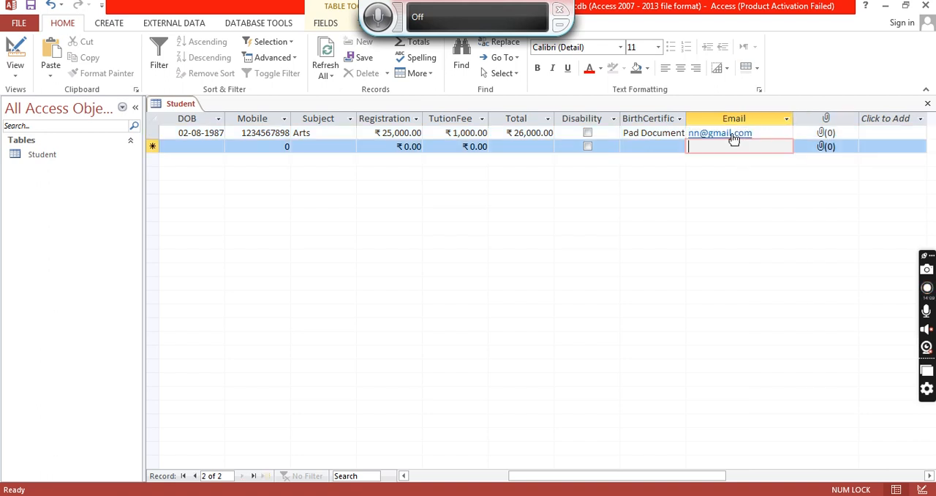
{"action": "left_click", "coordinate": [829, 136]}
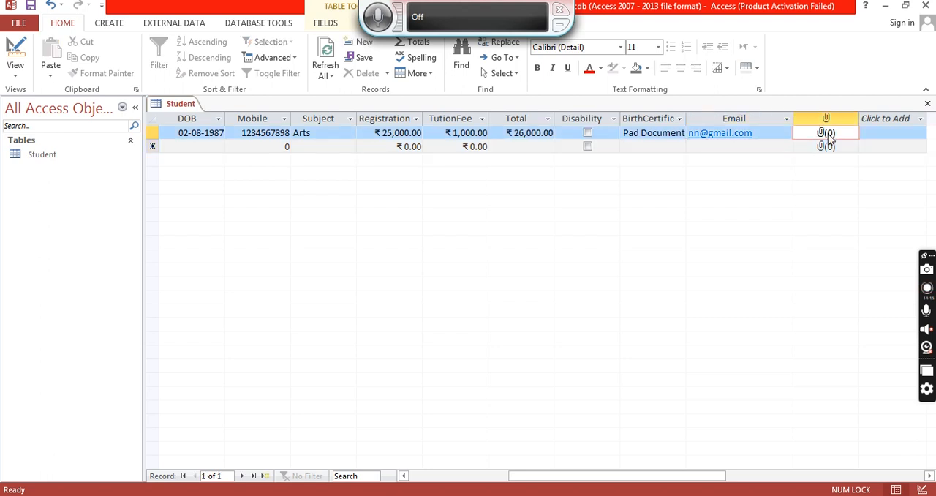
{"action": "double_click", "coordinate": [829, 136]}
{"action": "left_click", "coordinate": [572, 211]}
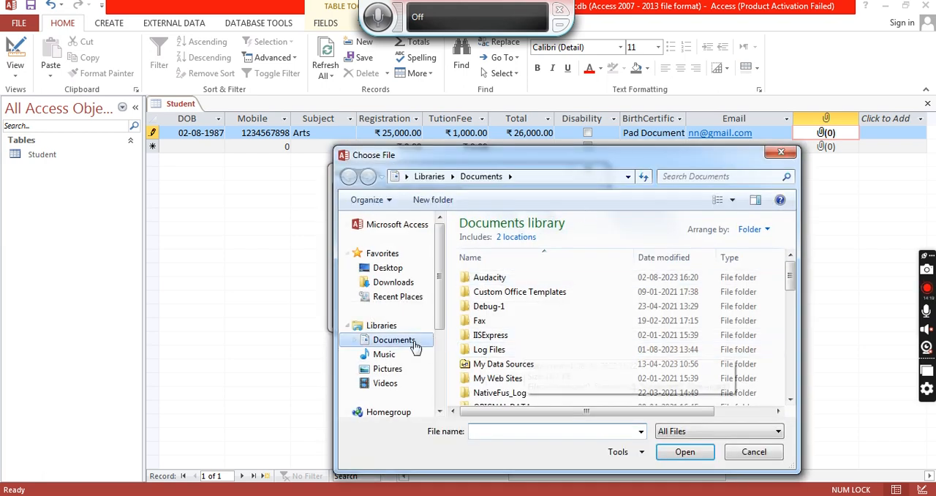
{"action": "left_click", "coordinate": [413, 368]}
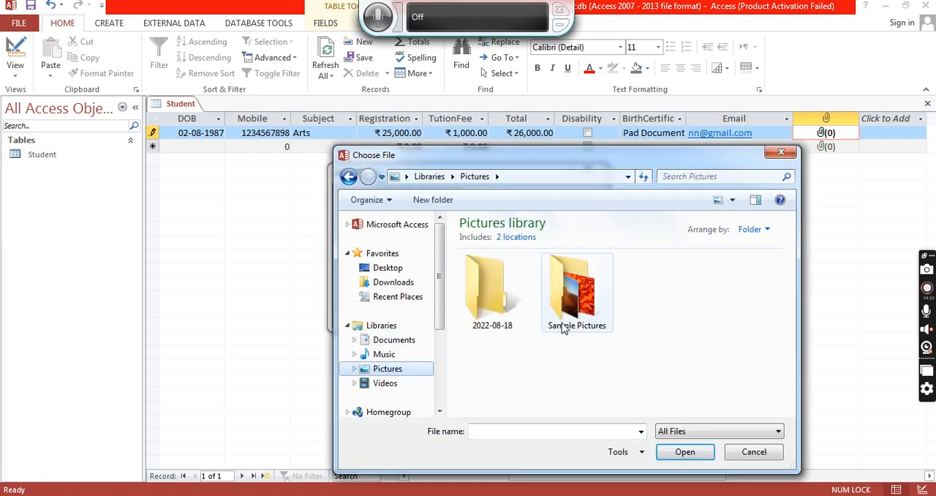
{"action": "double_click", "coordinate": [563, 327]}
{"action": "left_click", "coordinate": [584, 299]}
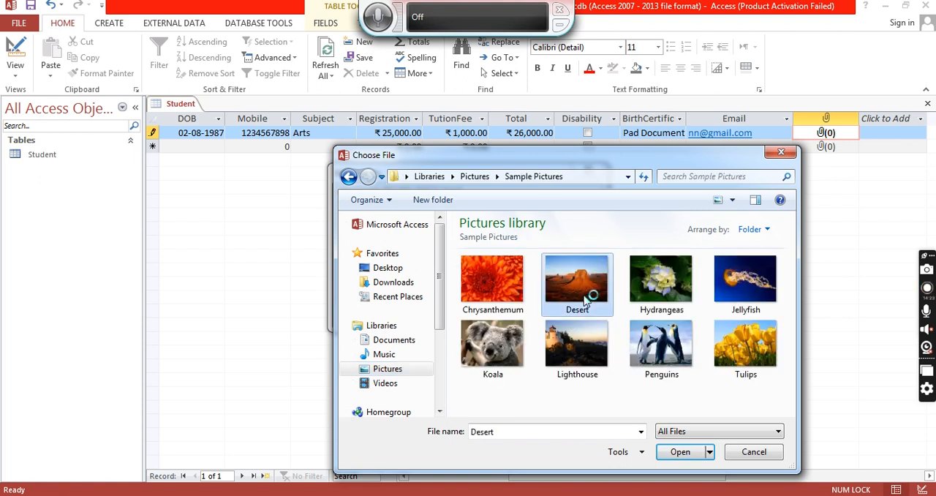
{"action": "left_click", "coordinate": [679, 451]}
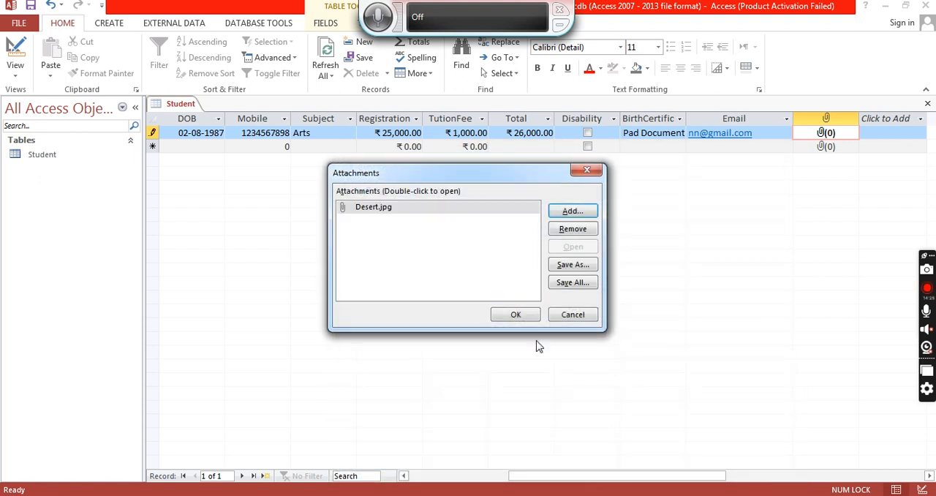
{"action": "left_click", "coordinate": [525, 319]}
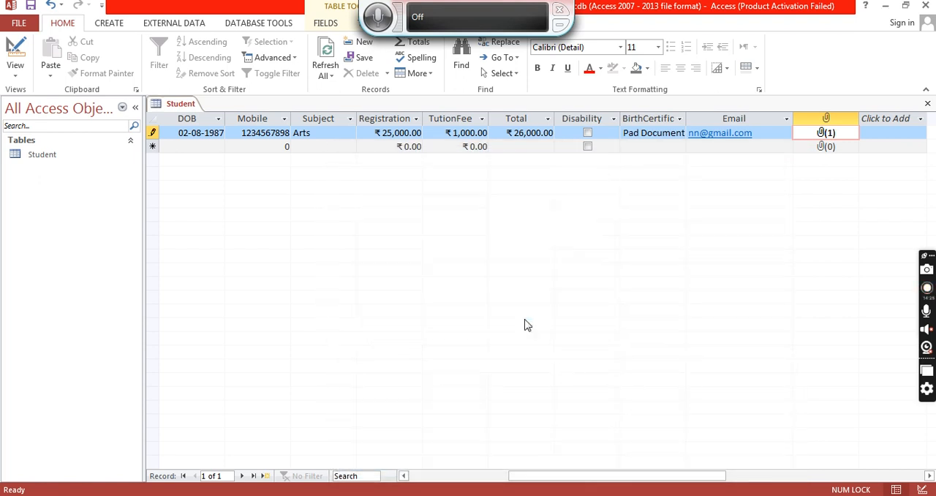
- Add Chrysanthemum.jpg as a second attachment in the same Photo field
{"action": "double_click", "coordinate": [828, 135]}
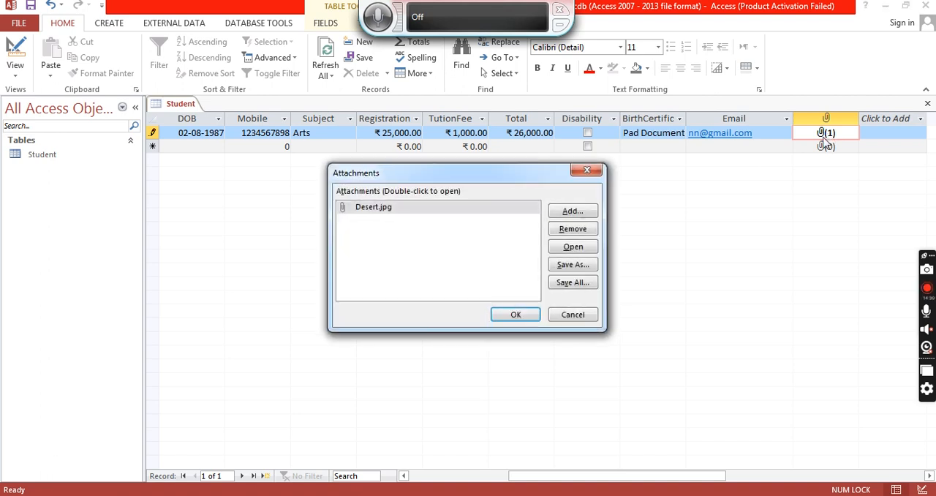
{"action": "left_click", "coordinate": [563, 213]}
{"action": "left_click", "coordinate": [512, 290]}
{"action": "left_click", "coordinate": [680, 451]}
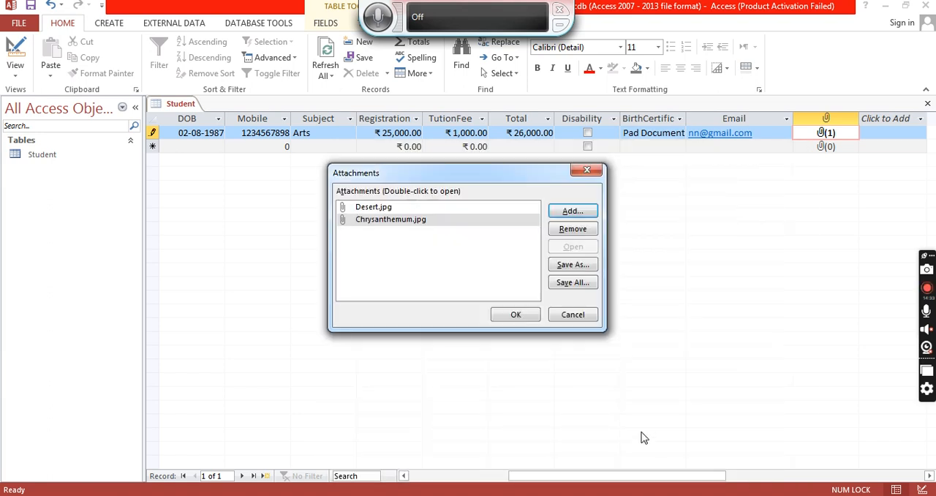
{"action": "left_click", "coordinate": [503, 314]}
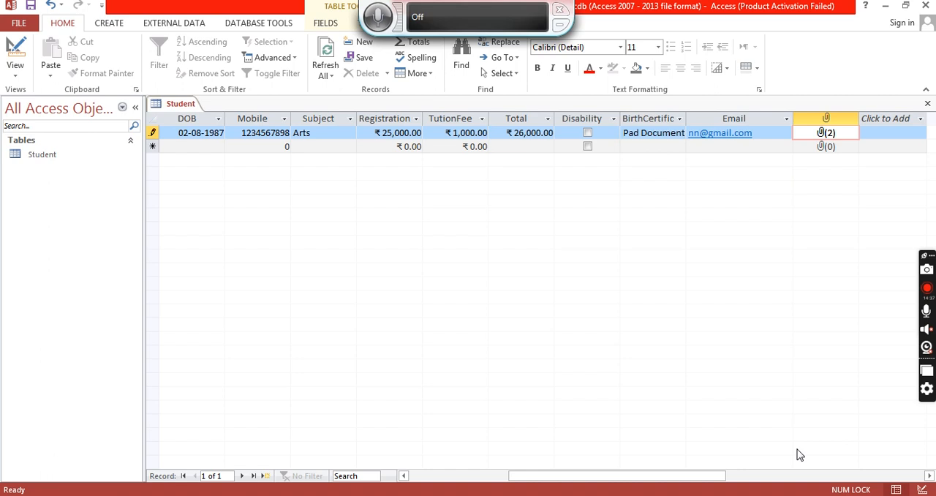
- Start a second record with the first name Pooja
{"action": "left_click_drag", "start_coordinate": [702, 476], "coordinate": [503, 475]}
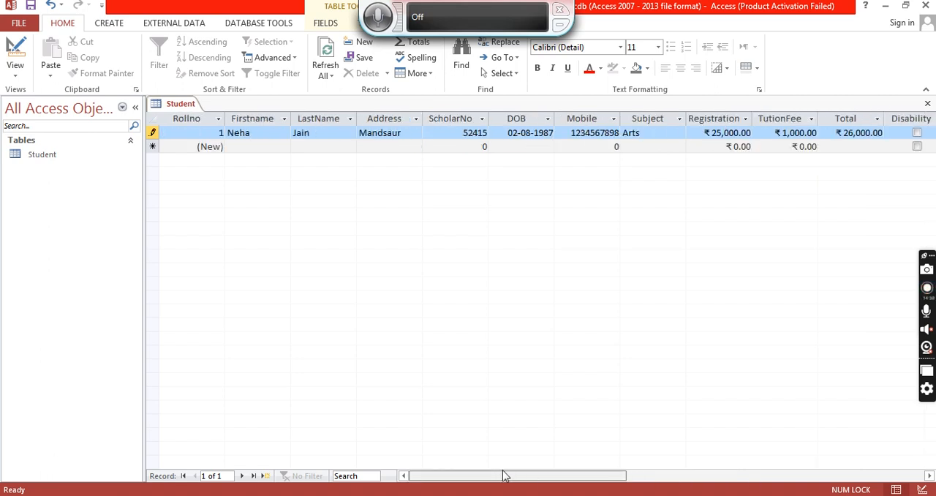
{"action": "left_click", "coordinate": [276, 146]}
{"action": "type", "text": "Pooja"}
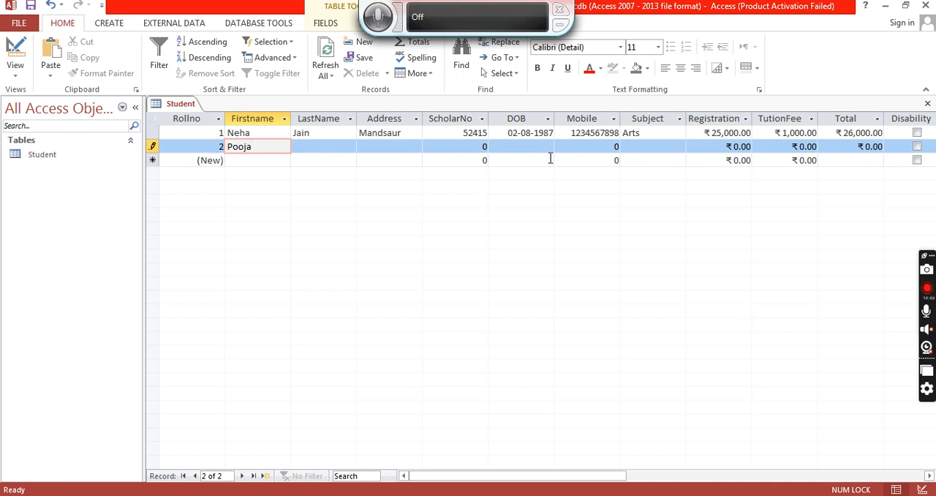
- Switch the Student table to Design View and close the Property Sheet
{"action": "right_click", "coordinate": [187, 108]}
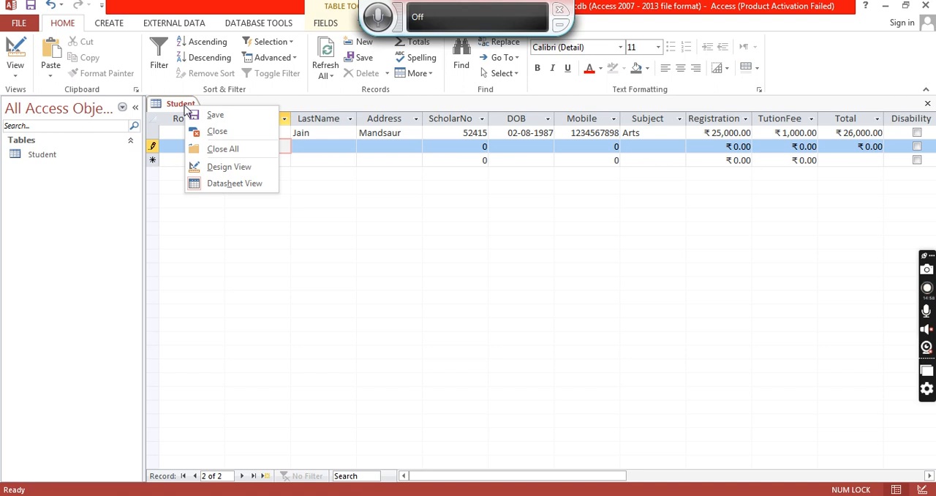
{"action": "left_click", "coordinate": [19, 79]}
{"action": "left_click", "coordinate": [38, 128]}
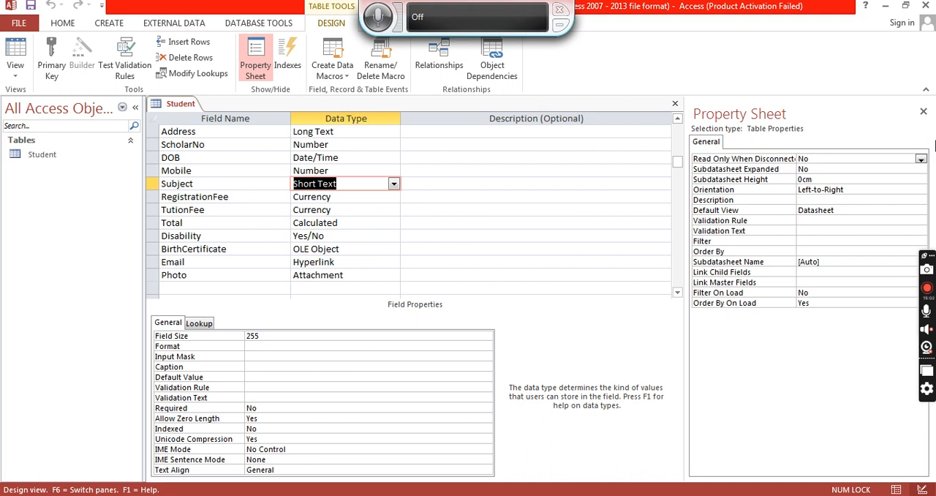
{"action": "left_click", "coordinate": [923, 111]}
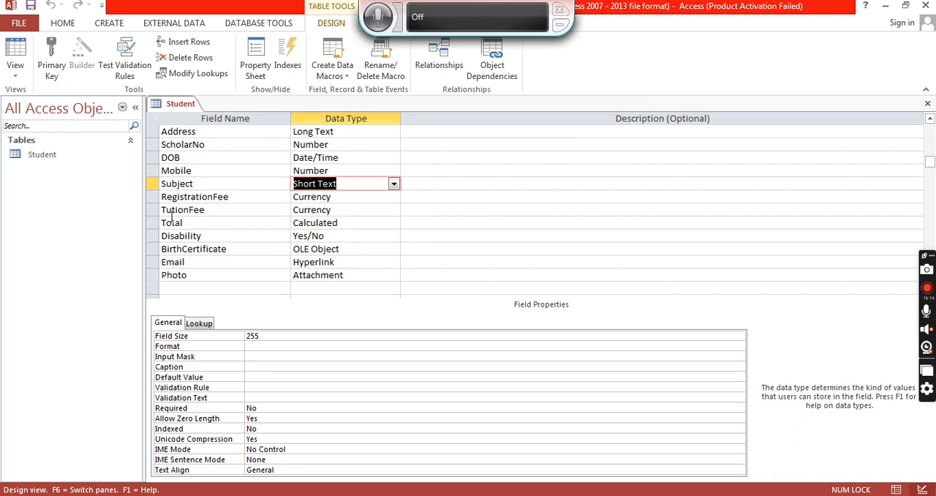
- Set the RegistrationFee field's Format to Currency
{"action": "left_click", "coordinate": [154, 197]}
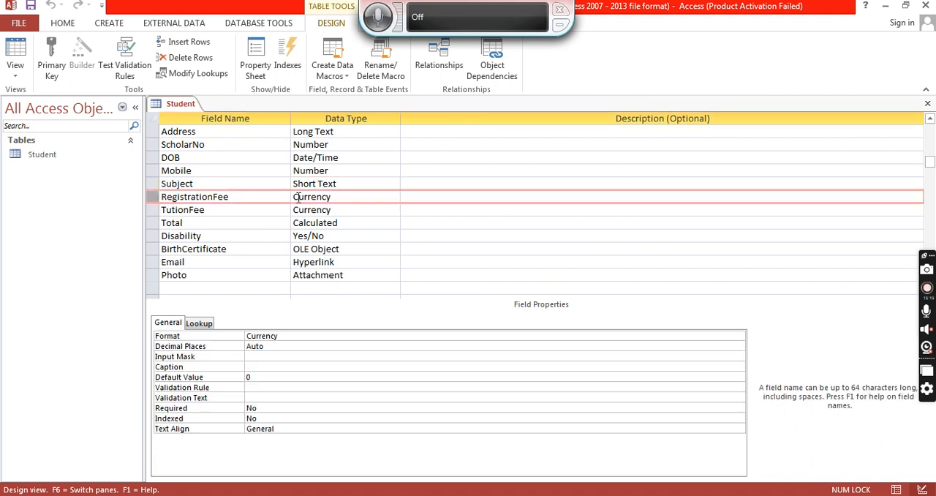
{"action": "left_click", "coordinate": [315, 335]}
{"action": "left_click", "coordinate": [738, 336]}
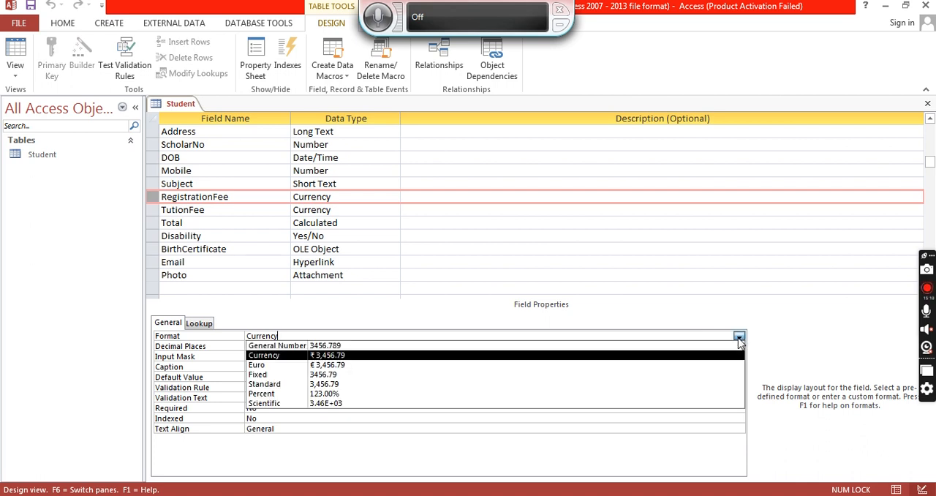
{"action": "left_click", "coordinate": [345, 356]}
- Open Region and Language in Control Panel to examine the date, time and regional formats
{"action": "key", "text": "super"}
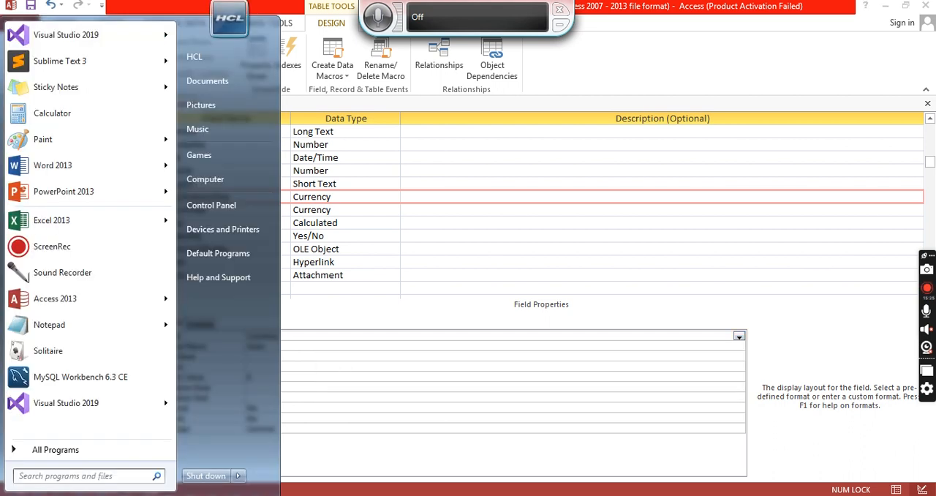
{"action": "left_click", "coordinate": [221, 208]}
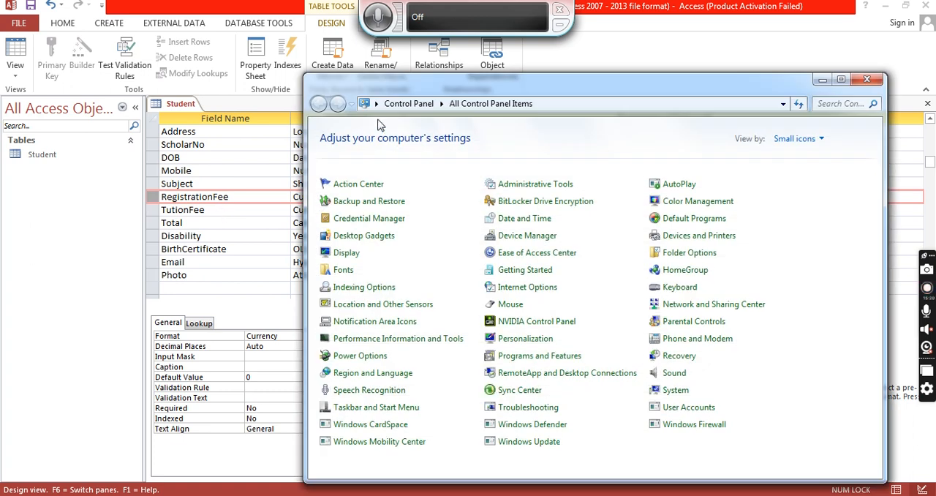
{"action": "double_click", "coordinate": [447, 85]}
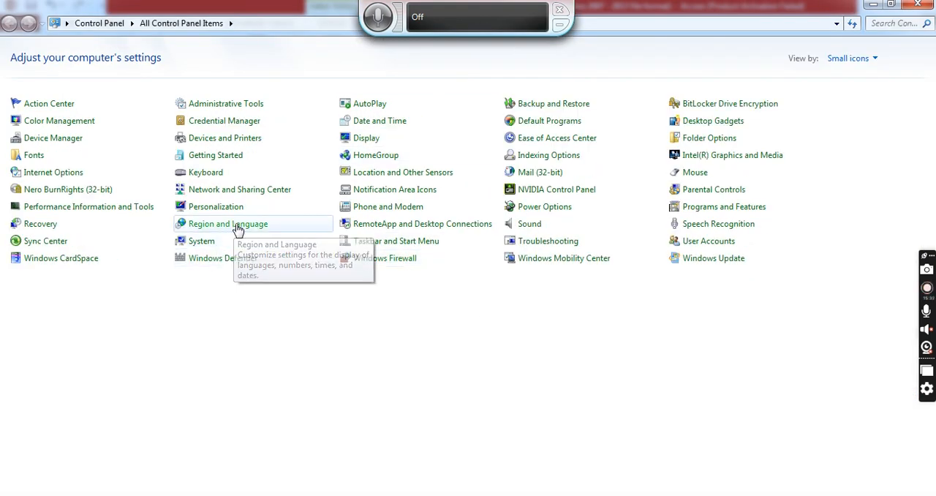
{"action": "left_click", "coordinate": [278, 257]}
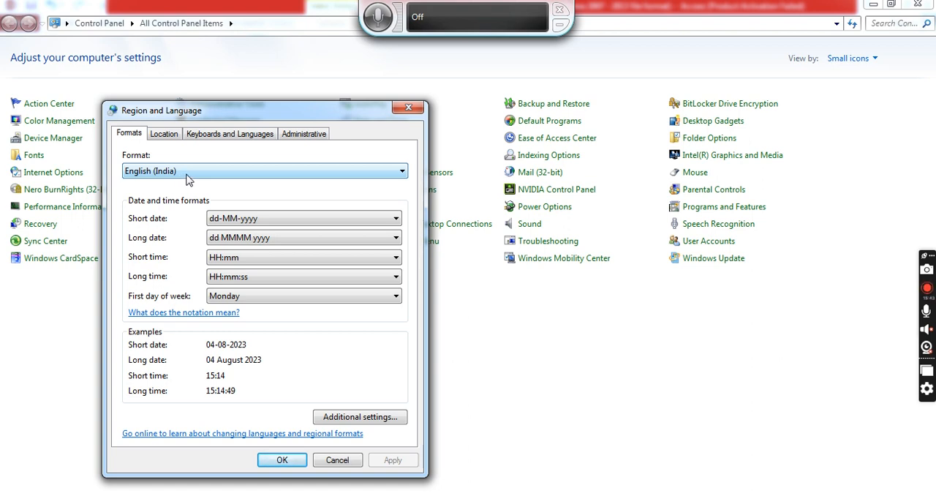
{"action": "left_click", "coordinate": [296, 460]}
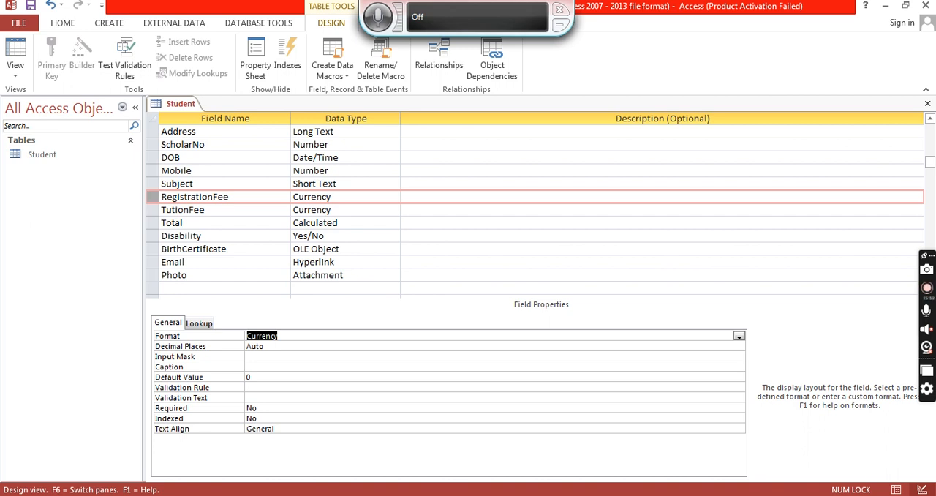
- Close the Student table, saving the design changes
{"action": "left_click", "coordinate": [926, 103]}
{"action": "left_click", "coordinate": [429, 292]}
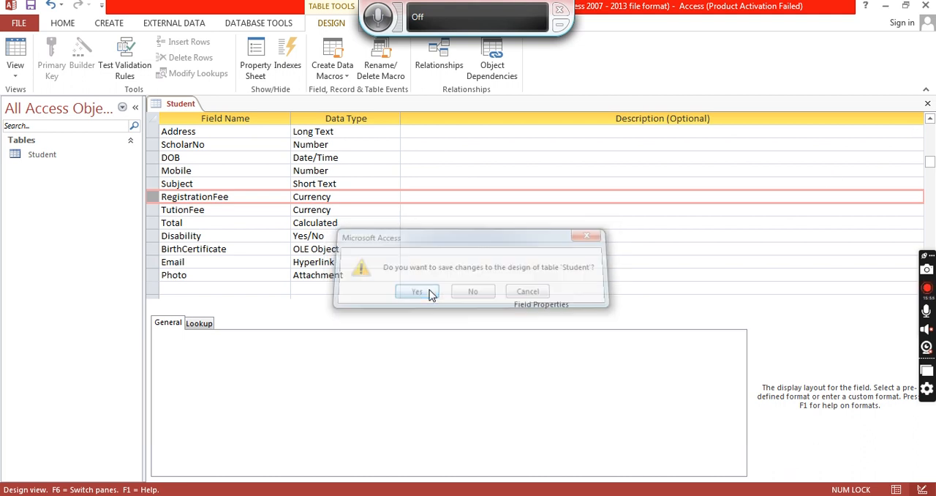